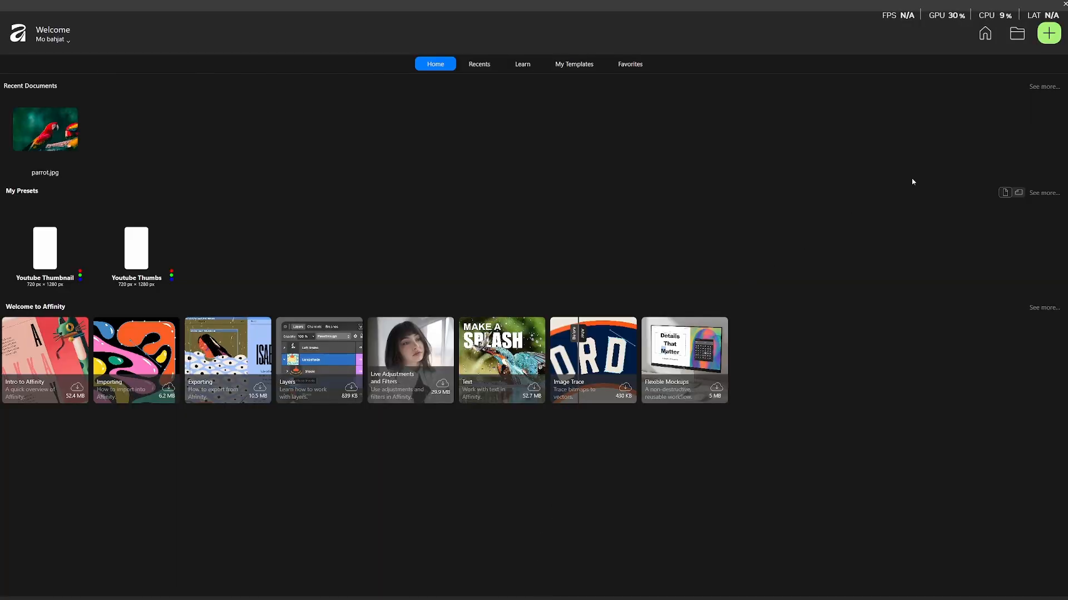
# Open the new document settings and switch the document units to Inches.
pyautogui.click(1047, 34)
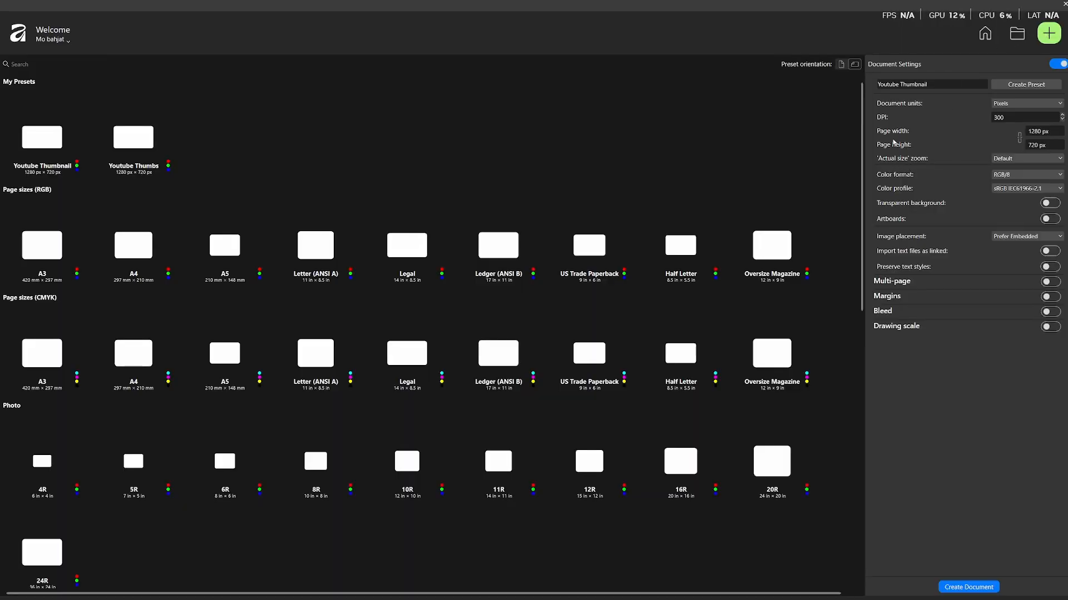
pyautogui.click(1056, 131)
pyautogui.click(1046, 131)
pyautogui.click(1005, 105)
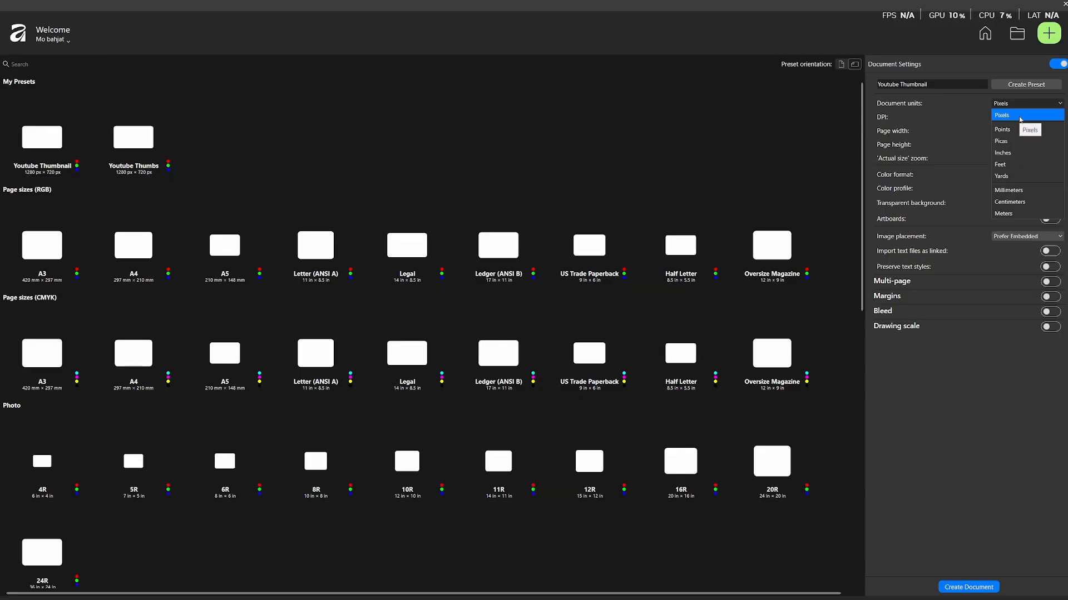
pyautogui.click(1020, 153)
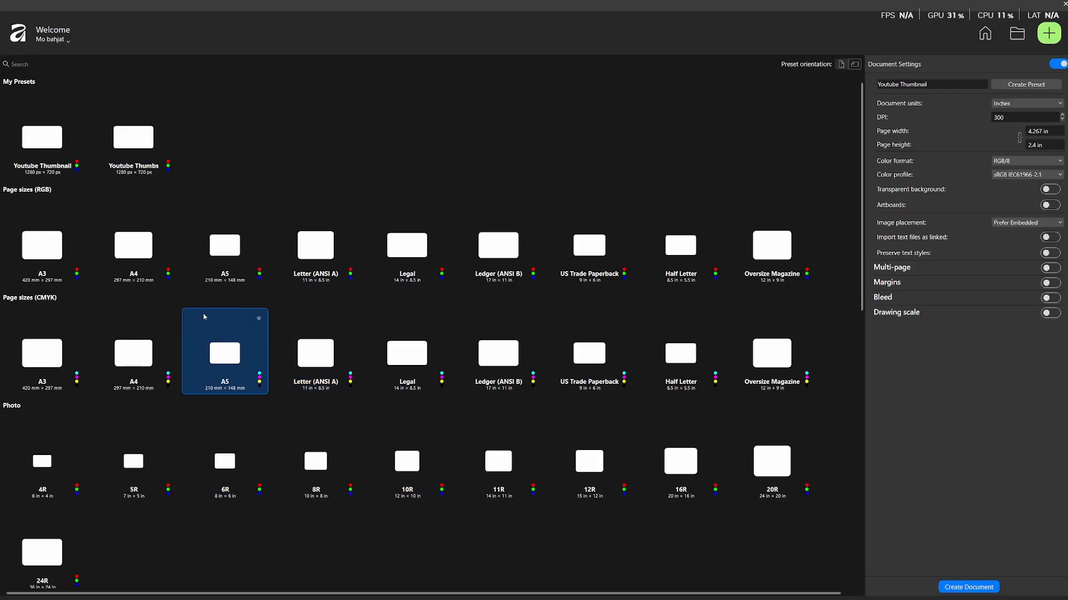
# Create a new document from the A5 RGB page-size preset.
pyautogui.click(223, 250)
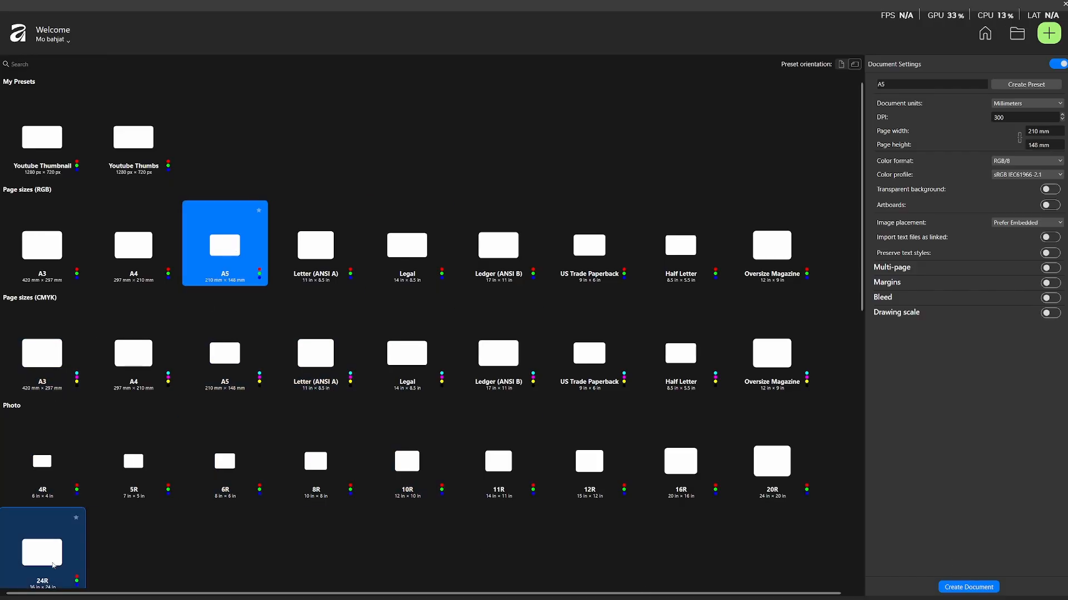
pyautogui.doubleClick(231, 241)
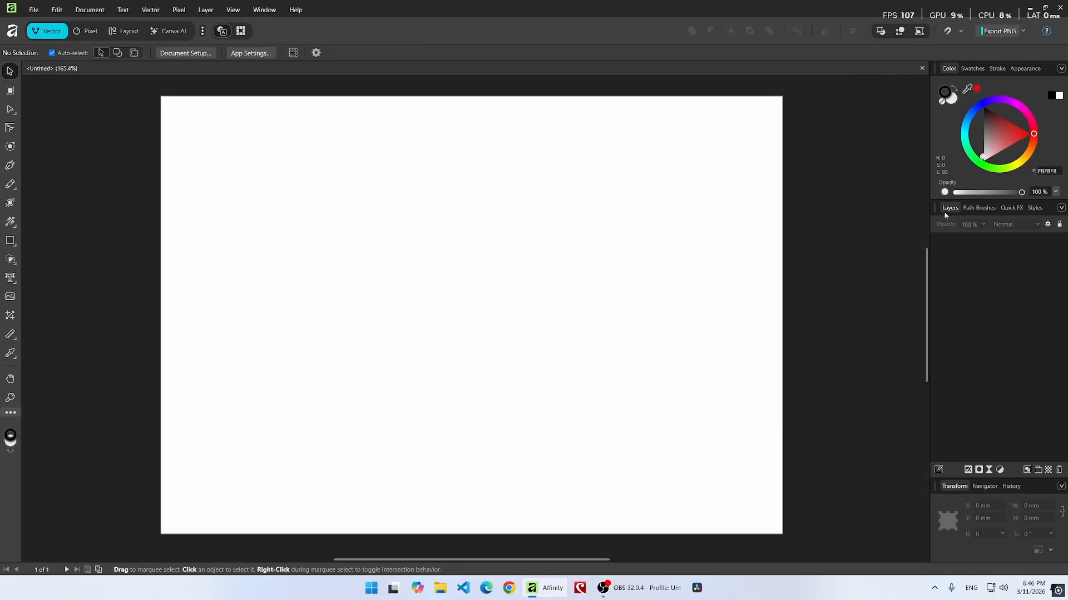
# Float the Layers panel over the canvas and add a new pixel layer.
pyautogui.moveTo(944, 216)
pyautogui.mouseDown()
pyautogui.moveTo(966, 239)
pyautogui.moveTo(955, 227)
pyautogui.moveTo(901, 250)
pyautogui.moveTo(830, 160)
pyautogui.mouseUp()
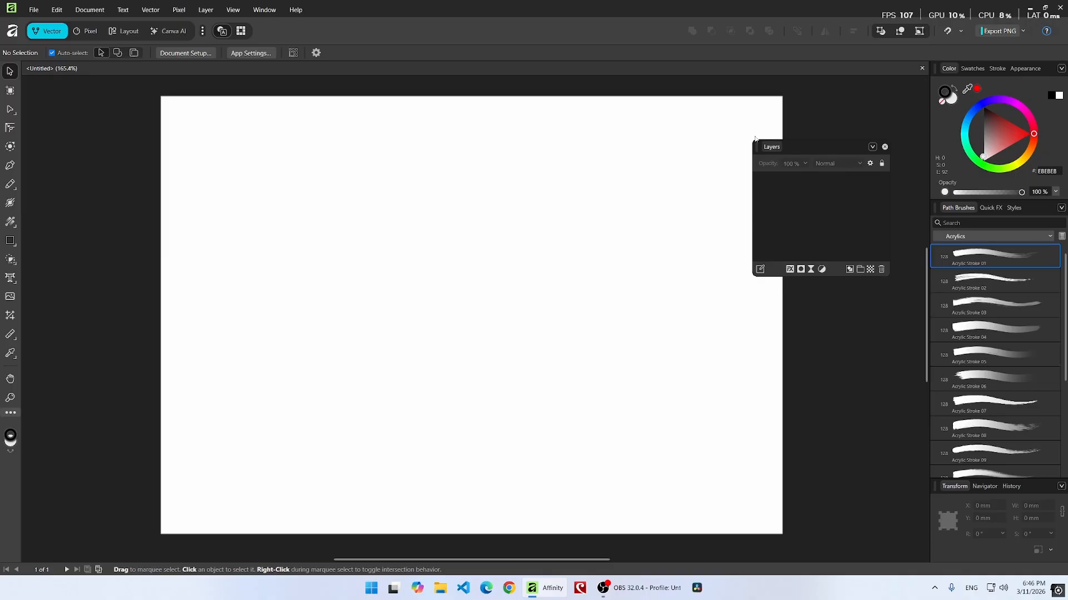
pyautogui.click(871, 270)
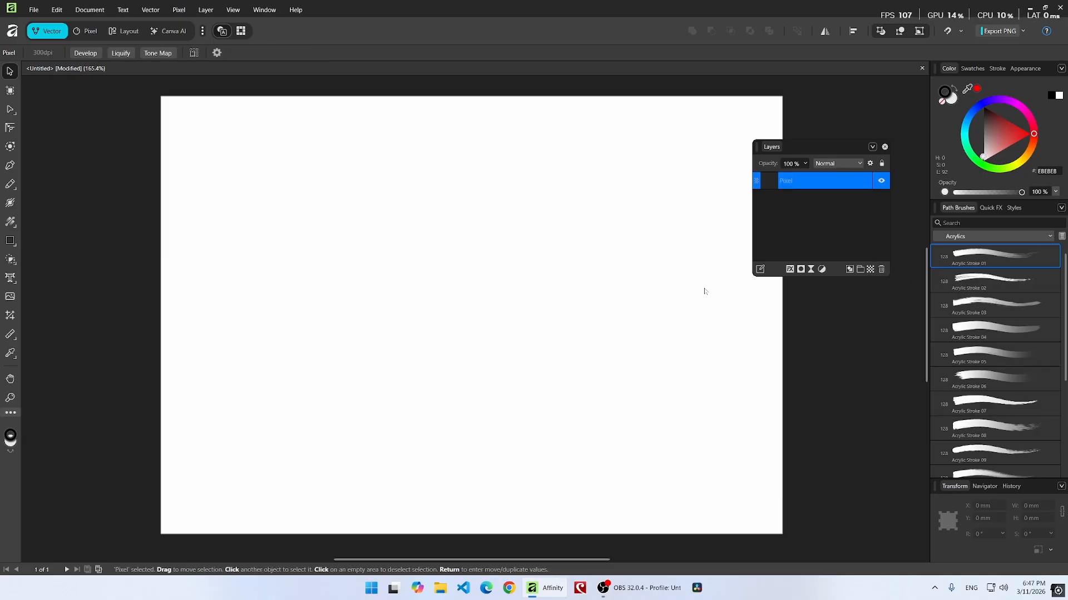
# Select the Paint Brush tool and enlarge the brush size to 1024 px.
pyautogui.click(10, 184)
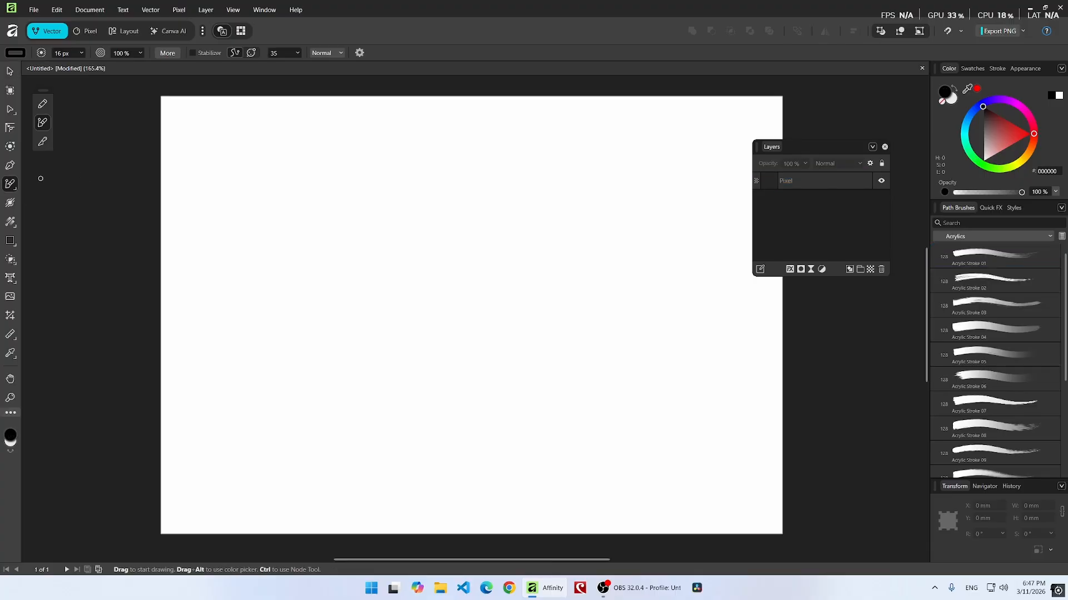
pyautogui.click(11, 185)
pyautogui.press('b')
pyautogui.click(12, 185)
pyautogui.press(']')
pyautogui.press(']')
pyautogui.press(']')
pyautogui.press(']')
pyautogui.press(']')
pyautogui.press(']')
pyautogui.press(']')
pyautogui.press(']')
pyautogui.press(']')
pyautogui.press(']')
pyautogui.press(']')
pyautogui.press(']')
pyautogui.press(']')
pyautogui.press(']')
pyautogui.press(']')
pyautogui.press(']')
pyautogui.press(']')
pyautogui.press(']')
pyautogui.press(']')
pyautogui.press(']')
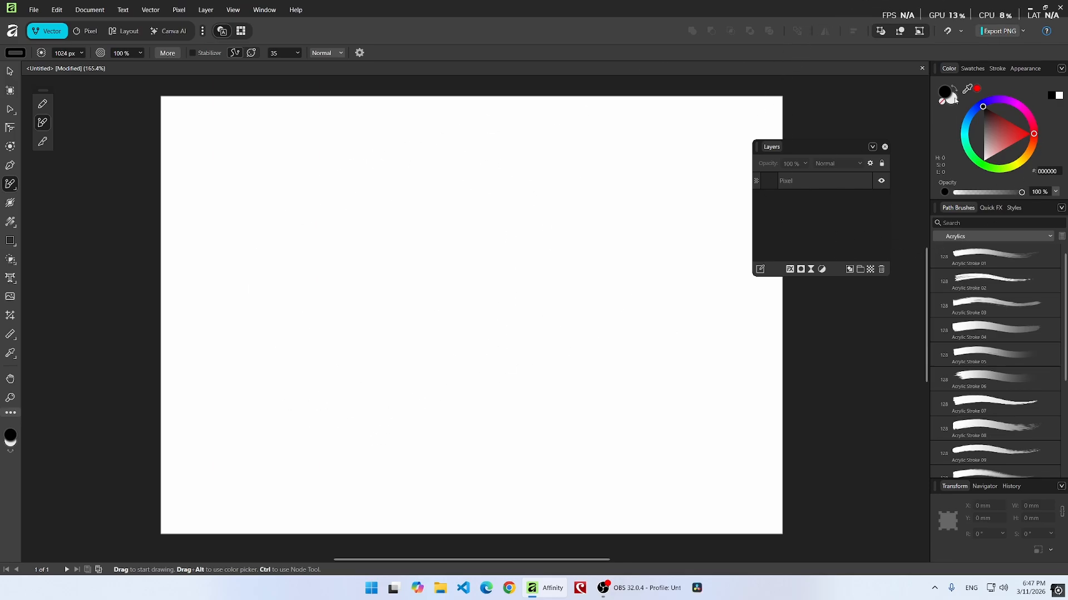
# Pick a dark blue color and paint a stroke covering the whole canvas.
pyautogui.moveTo(971, 112); pyautogui.dragTo(993, 136)
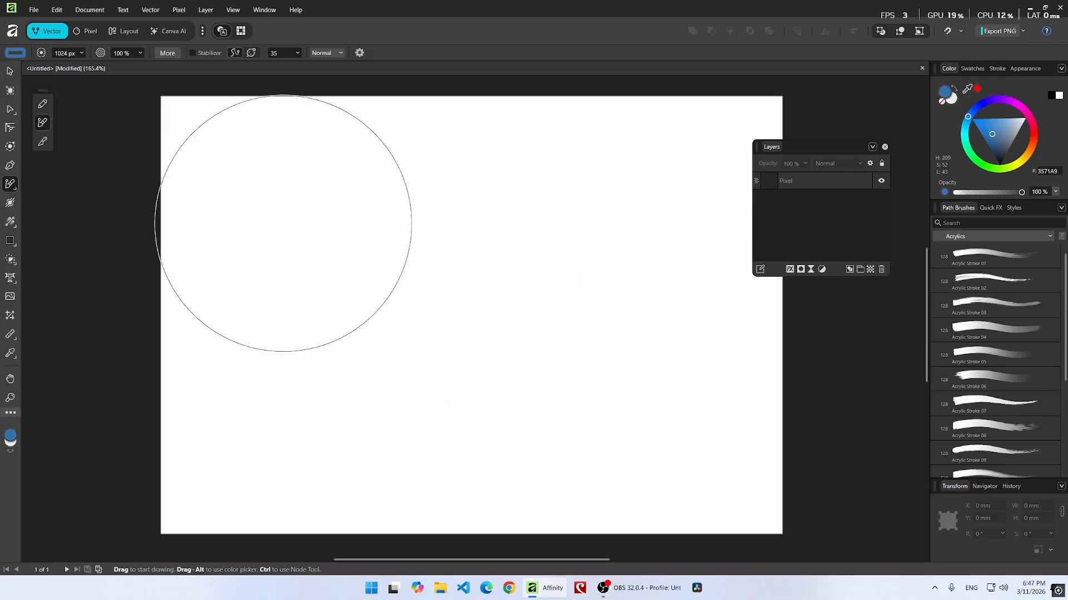
pyautogui.moveTo(228, 192)
pyautogui.mouseDown()
pyautogui.moveTo(242, 191)
pyautogui.moveTo(24, 357)
pyautogui.moveTo(421, 487)
pyautogui.moveTo(691, 553)
pyautogui.moveTo(767, 503)
pyautogui.mouseUp()
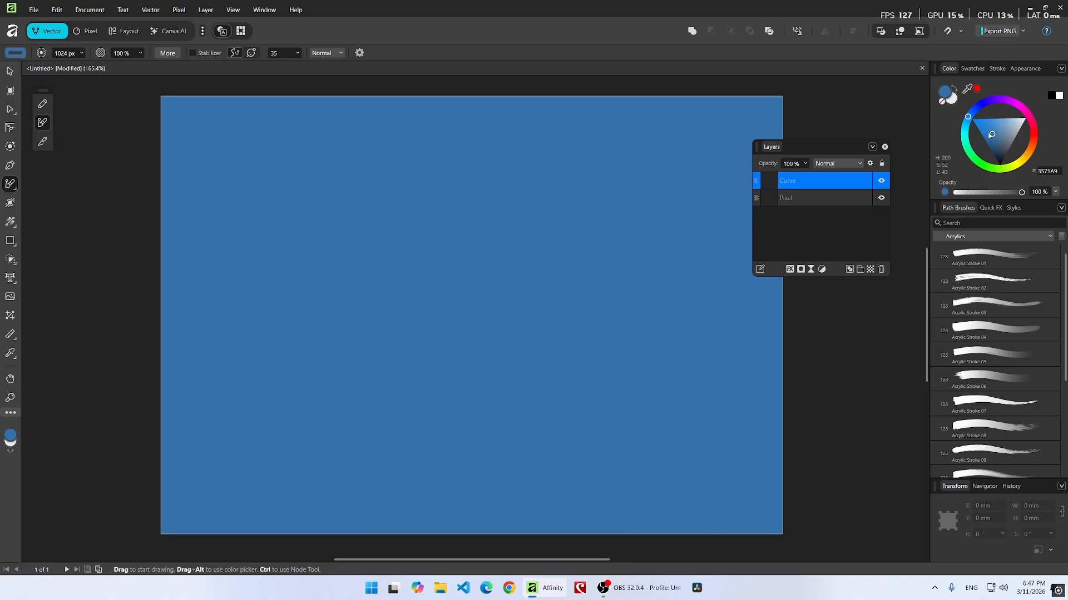
# Pick a lighter blue color and paint another stroke covering the whole canvas.
pyautogui.moveTo(991, 134); pyautogui.dragTo(993, 120)
pyautogui.moveTo(686, 162)
pyautogui.mouseDown()
pyautogui.moveTo(475, 104)
pyautogui.moveTo(298, 405)
pyautogui.moveTo(869, 441)
pyautogui.moveTo(119, 417)
pyautogui.moveTo(787, 469)
pyautogui.mouseUp()
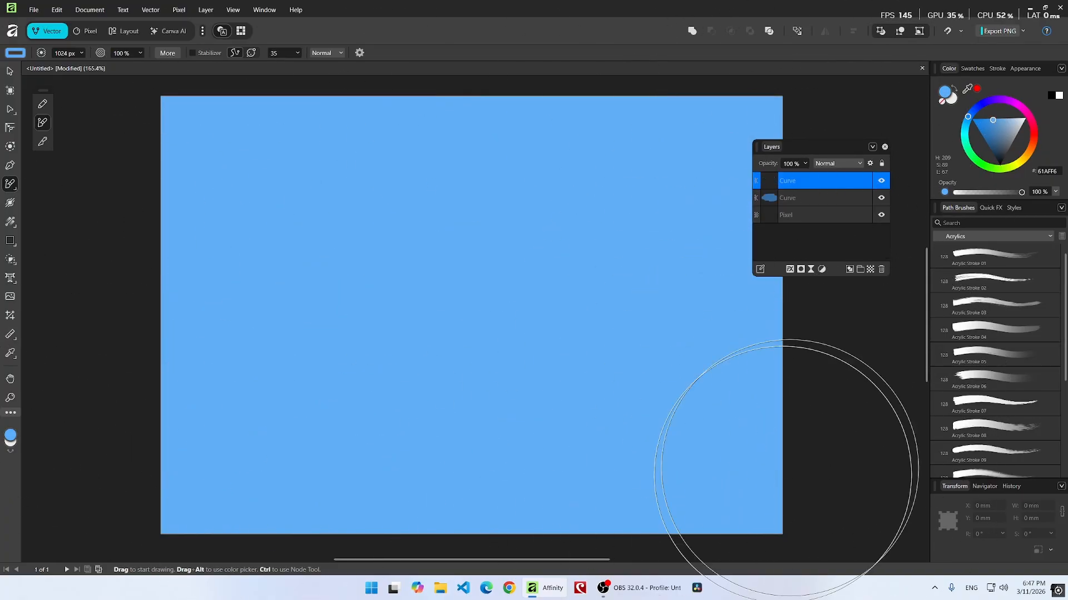
# Delete the first, dark blue painted curve layer.
pyautogui.scroll(-1, 564, 331)
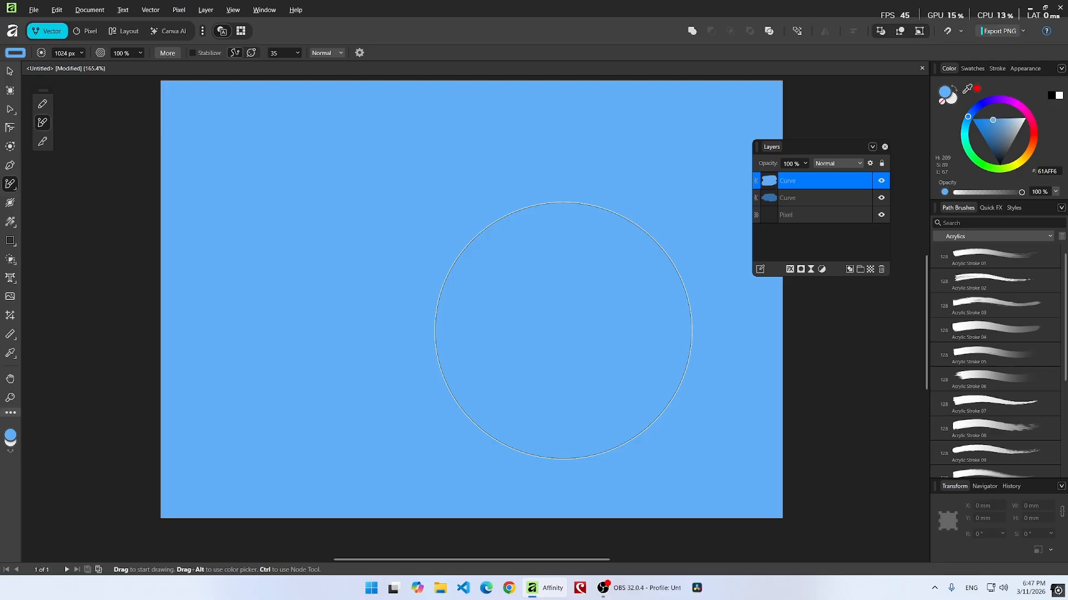
pyautogui.scroll(1, 606, 268)
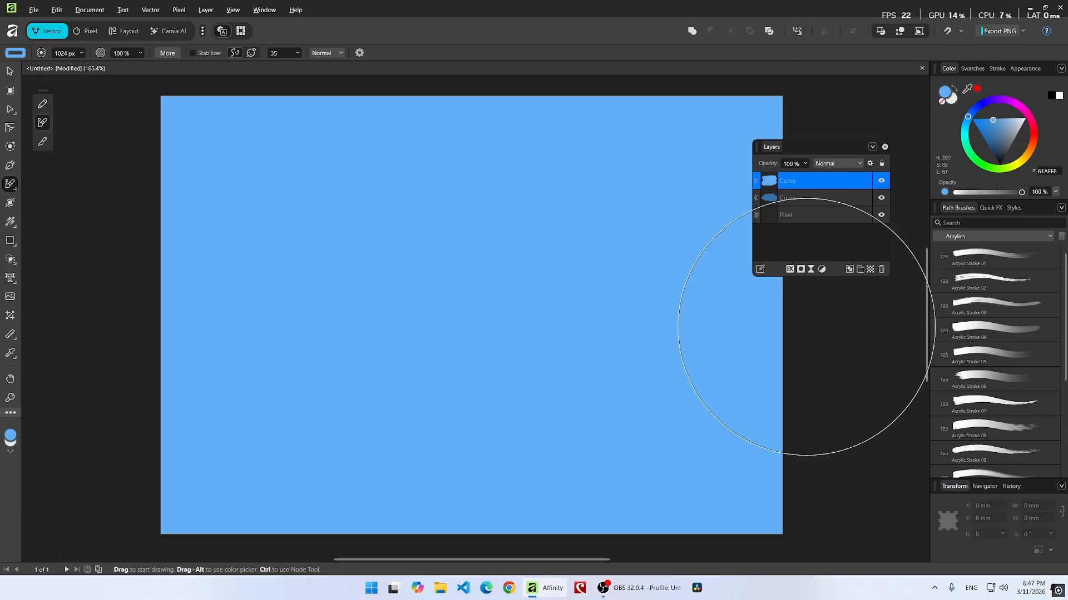
pyautogui.click(822, 199)
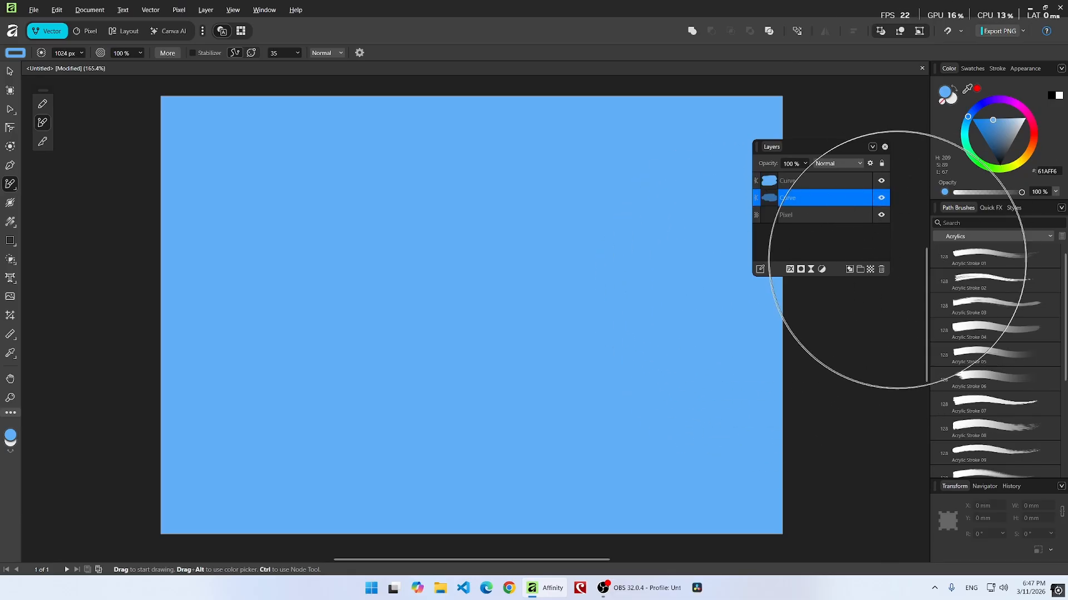
pyautogui.click(882, 270)
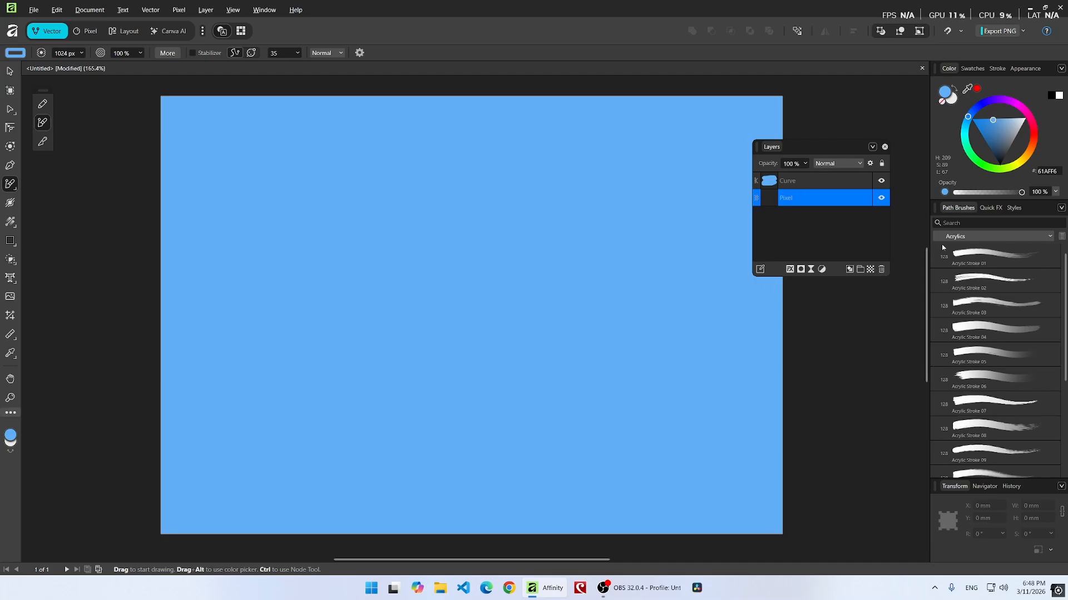
# Add artistic text reading "Hello all" near the upper left and move its layer to the top of the stack.
pyautogui.click(10, 278)
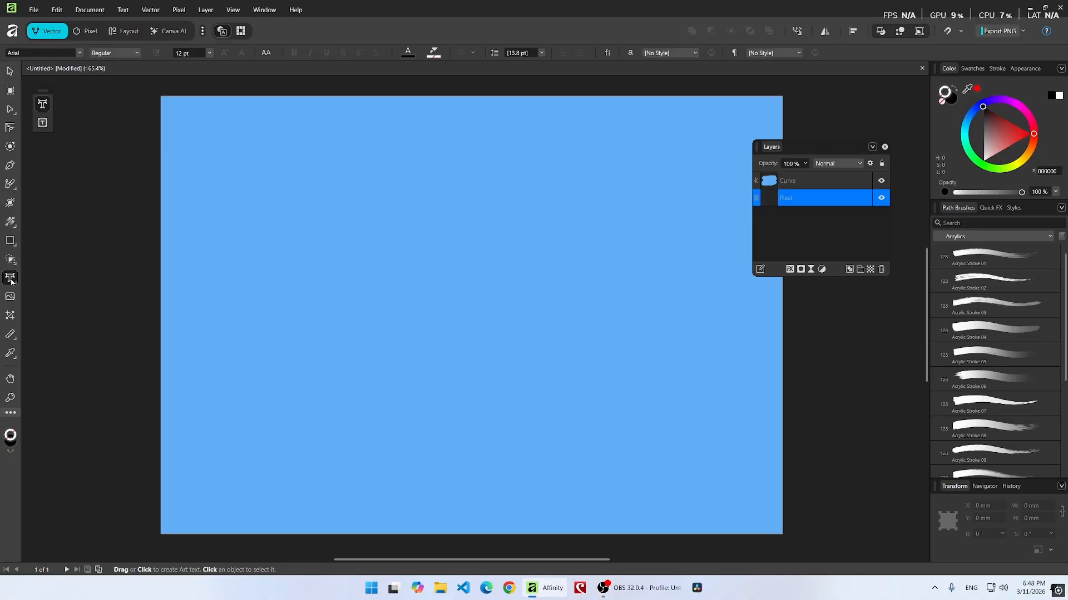
pyautogui.click(243, 213)
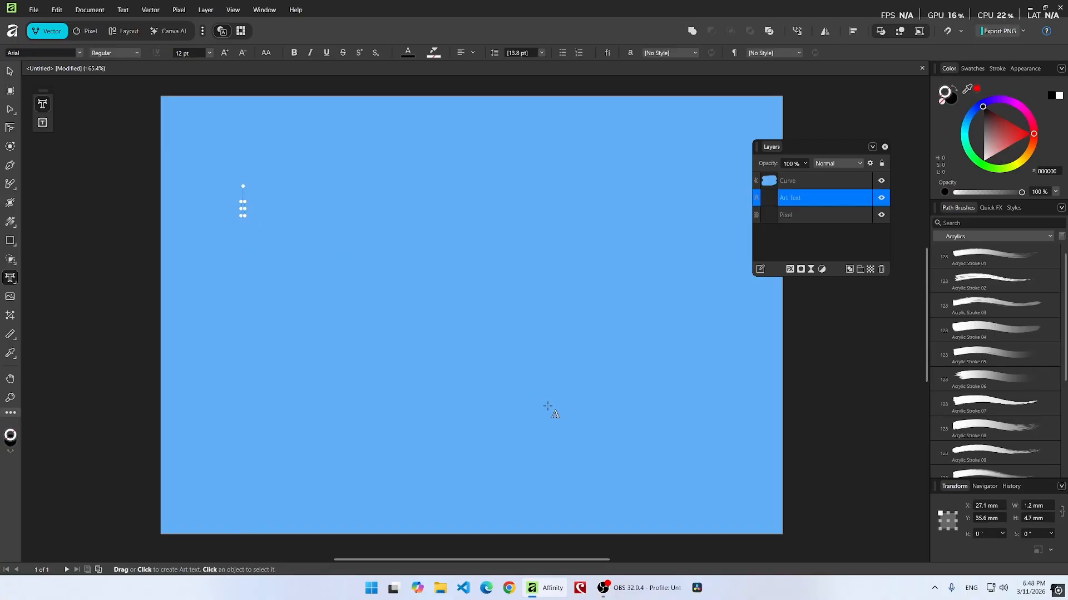
pyautogui.write('Hell')
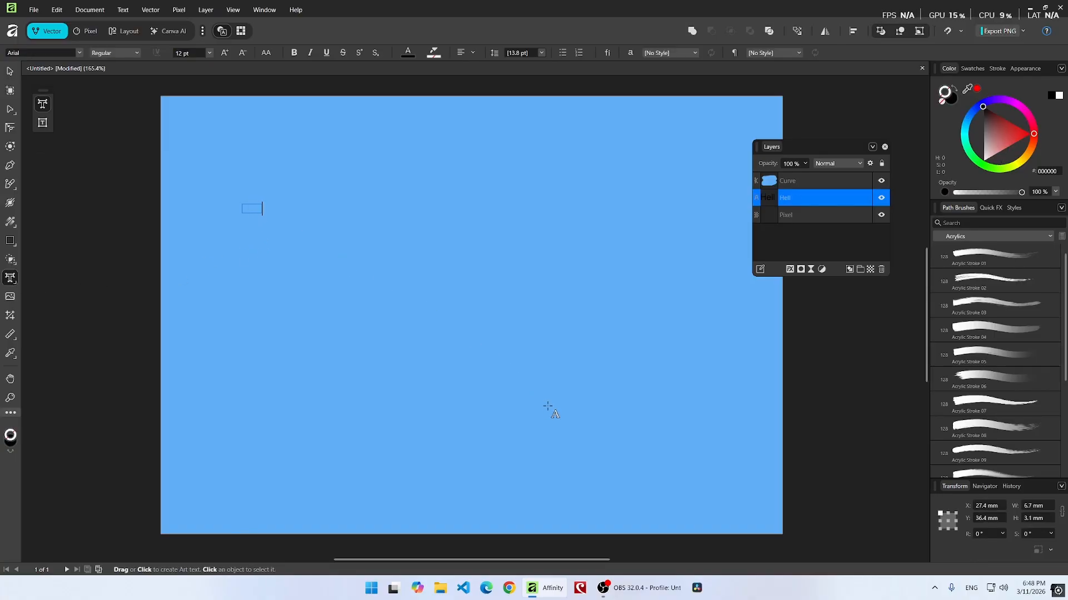
pyautogui.write('o all')
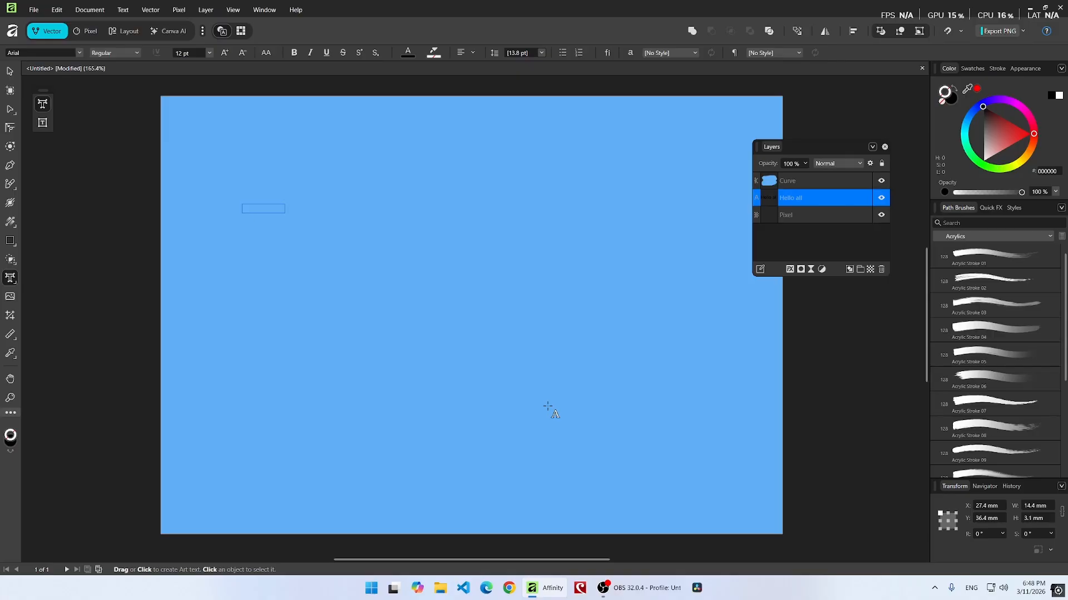
pyautogui.press('Escape')
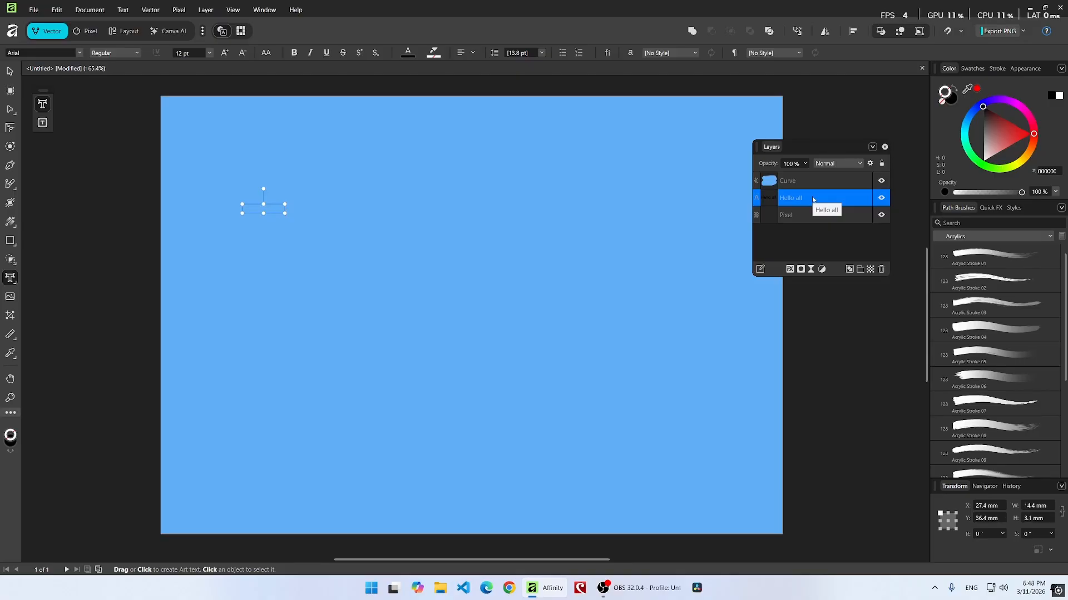
pyautogui.moveTo(812, 200); pyautogui.dragTo(817, 175)
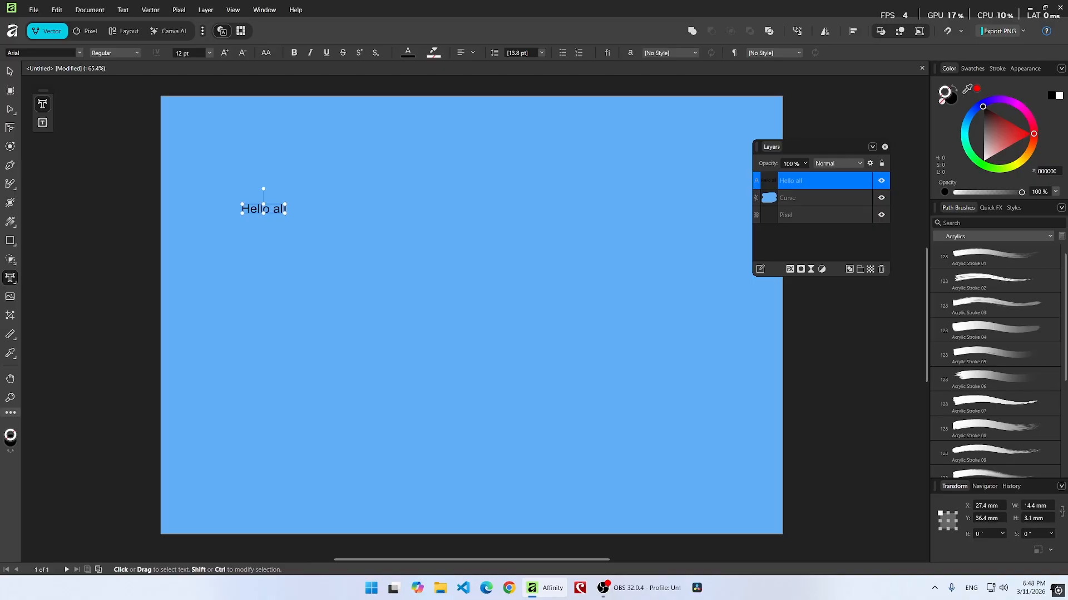
# Select all the text and set its font size to 96 pt.
pyautogui.tripleClick(263, 208)
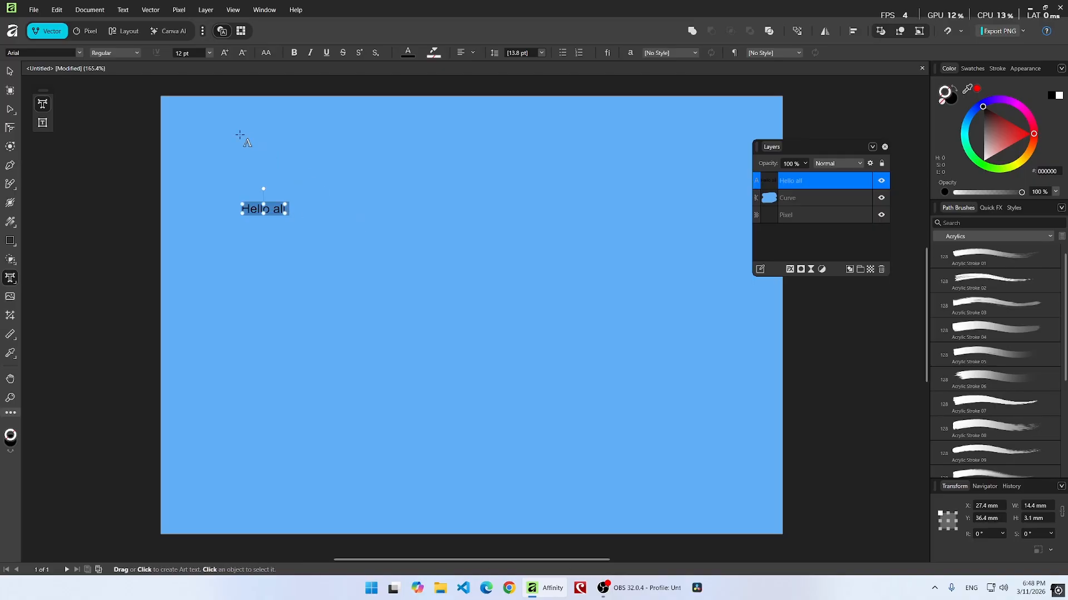
pyautogui.click(210, 52)
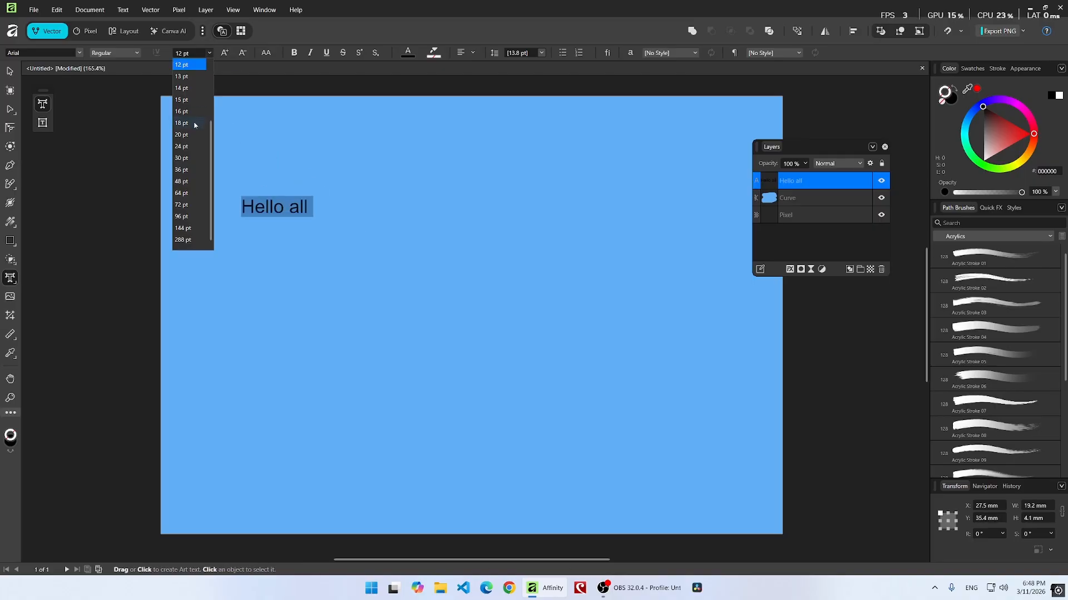
pyautogui.click(190, 218)
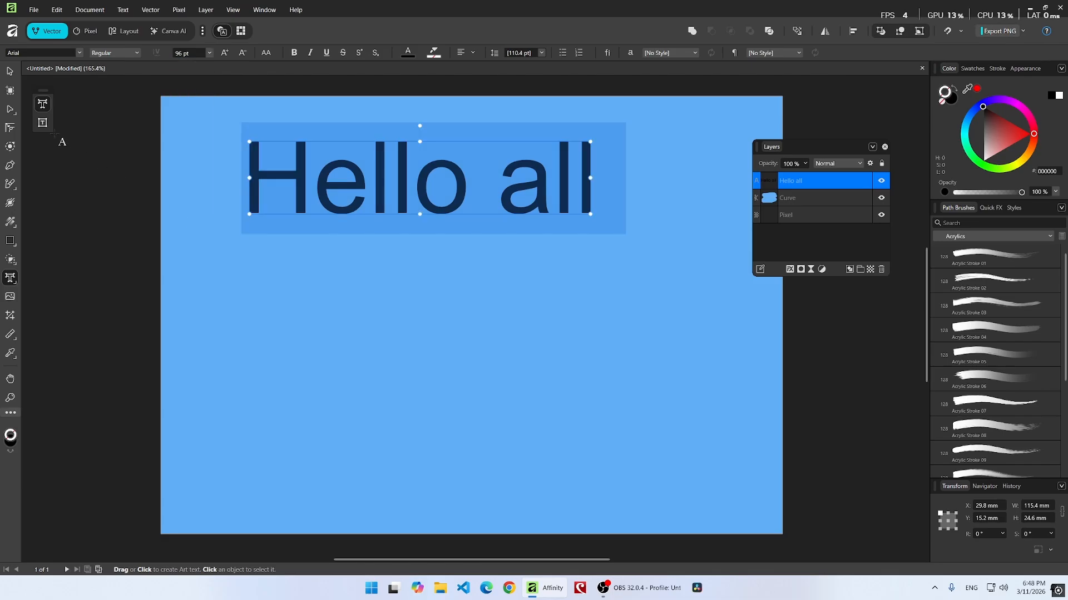
# Move the text block down toward the middle of the canvas.
pyautogui.click(9, 72)
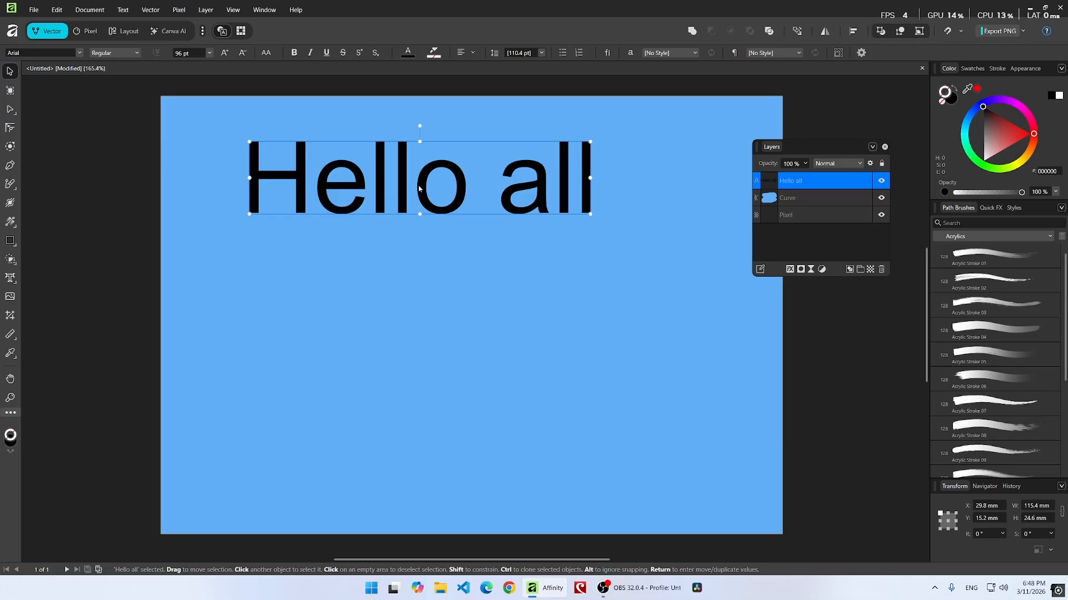
pyautogui.moveTo(419, 189); pyautogui.dragTo(437, 280)
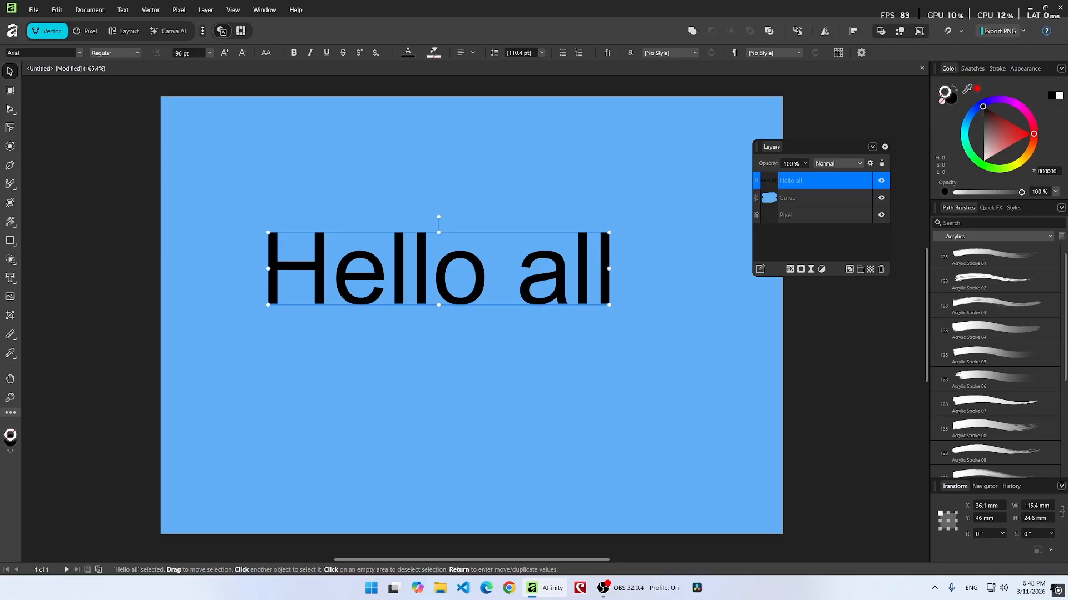
# Open Layer Effects for the text layer and enable the Color Overlay effect.
pyautogui.click(10, 109)
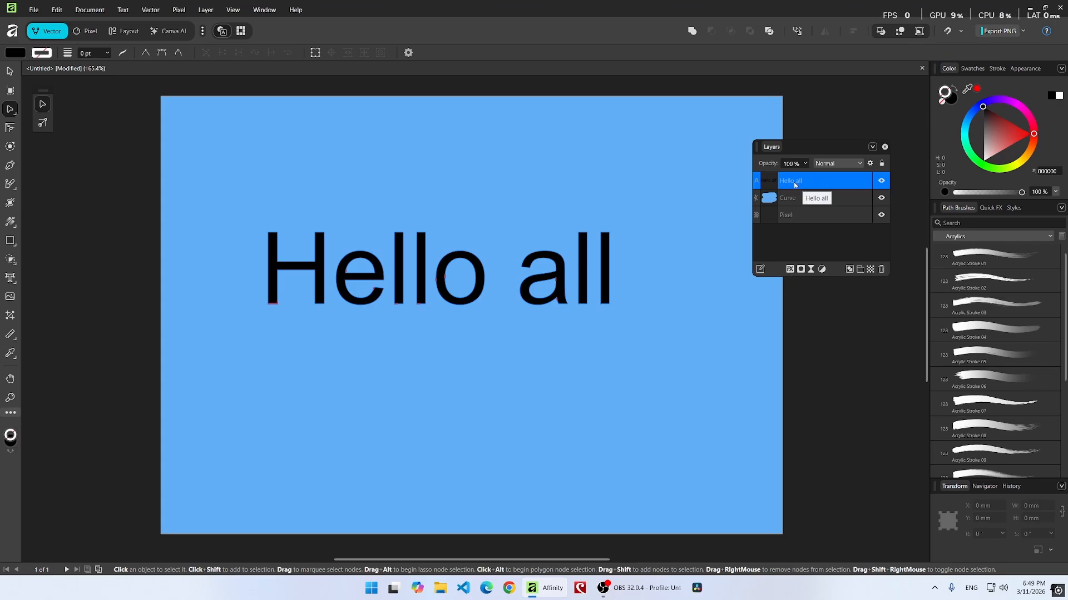
pyautogui.click(790, 270)
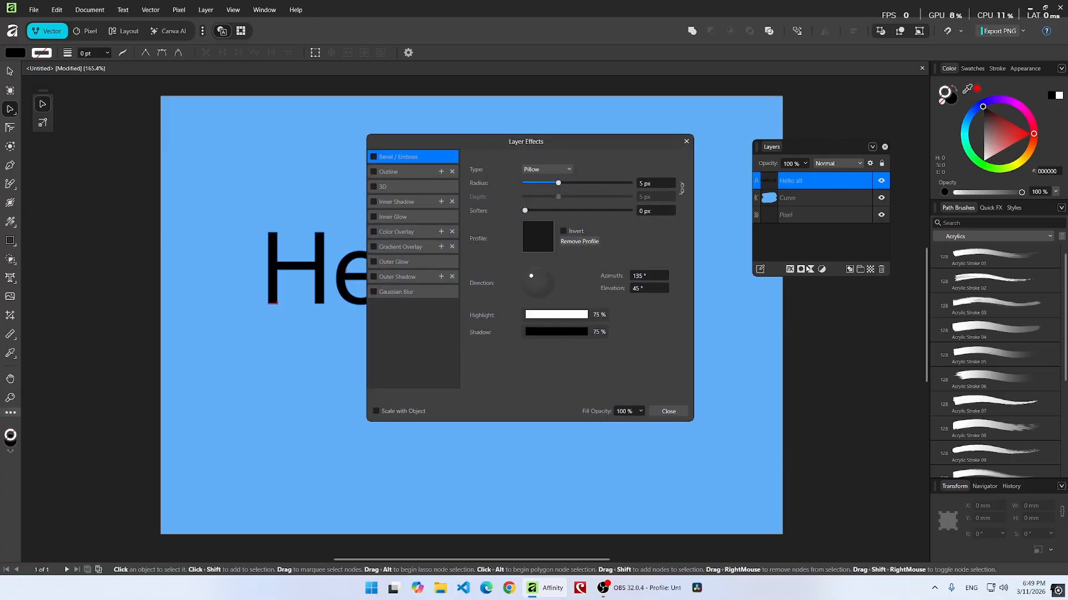
pyautogui.moveTo(518, 148); pyautogui.dragTo(743, 131)
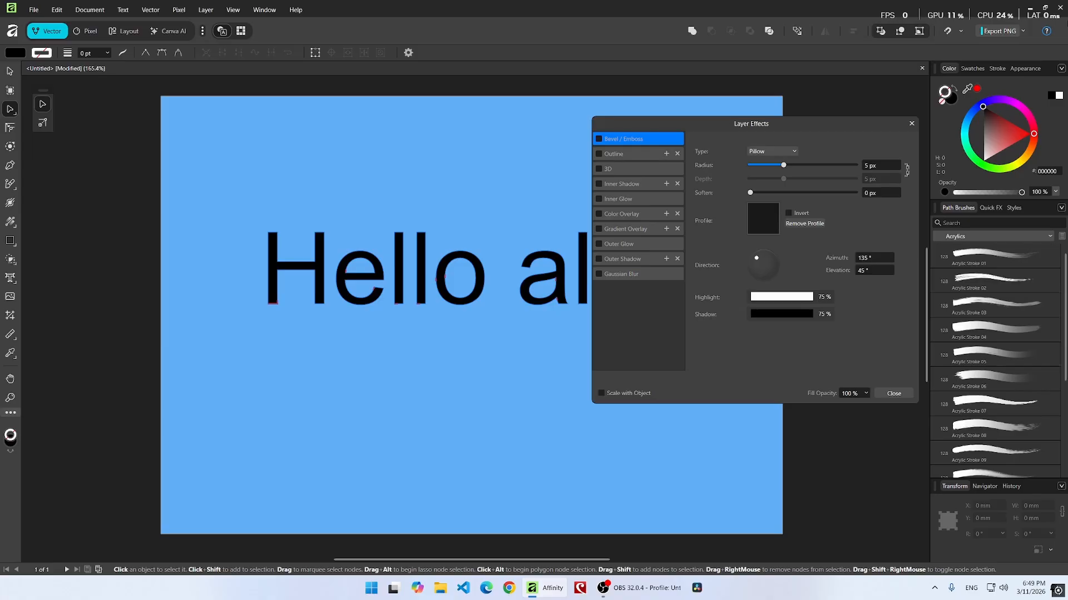
pyautogui.click(598, 214)
pyautogui.click(617, 215)
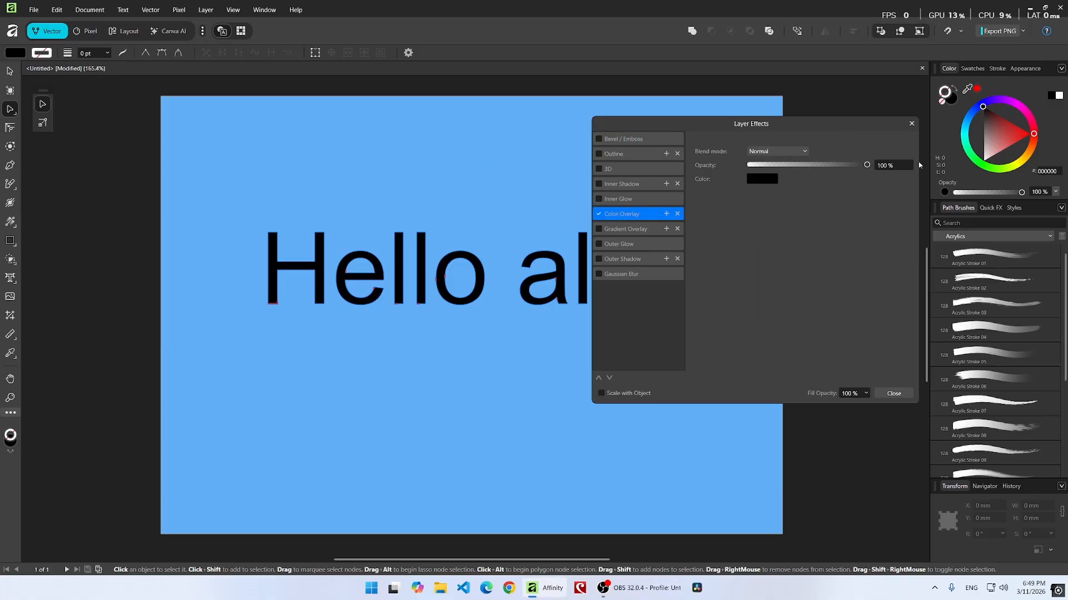
# Set the color overlay color to a light green, RGB 142, 255, 187.
pyautogui.click(762, 182)
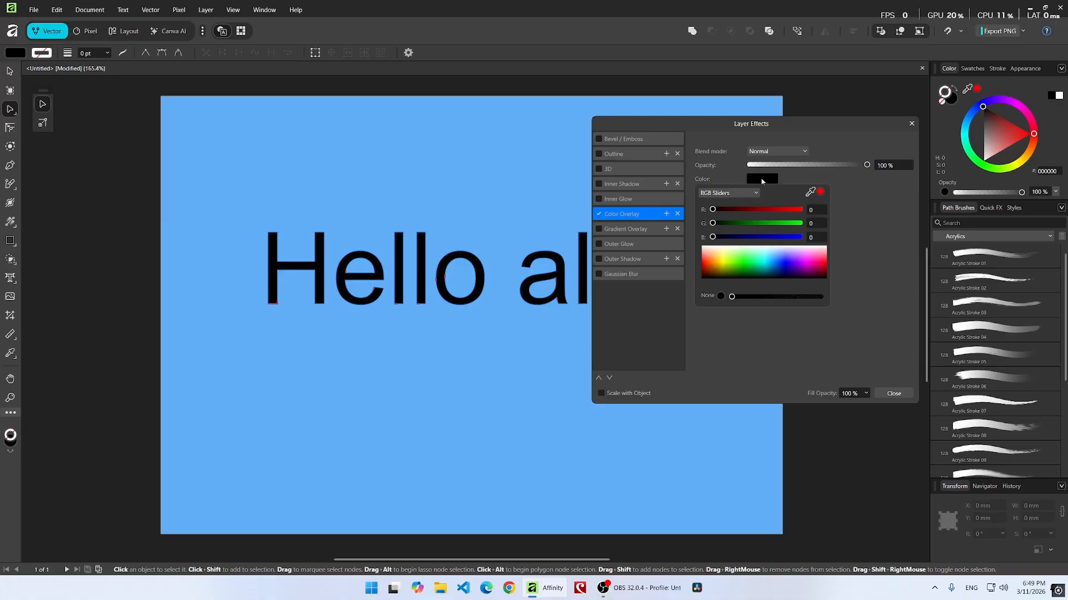
pyautogui.click(755, 253)
pyautogui.moveTo(755, 251); pyautogui.dragTo(753, 256)
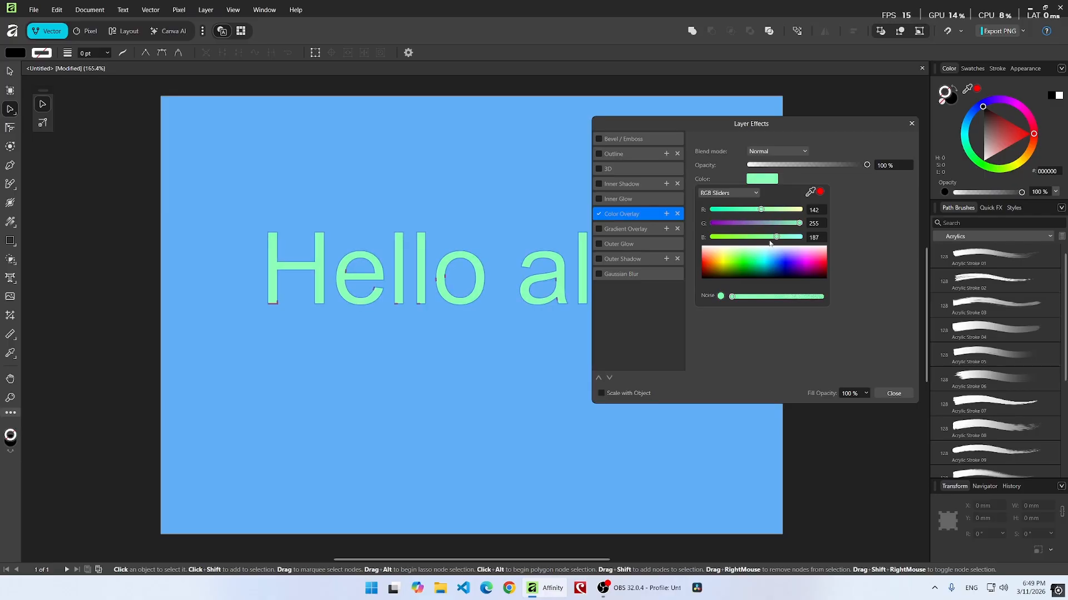
pyautogui.click(664, 124)
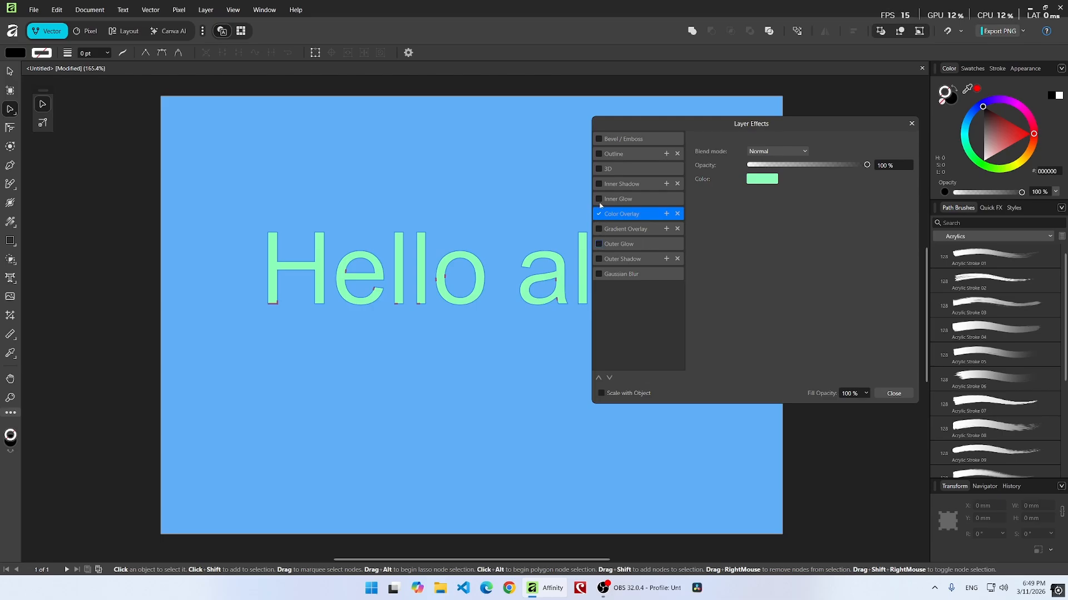
pyautogui.click(599, 184)
pyautogui.click(608, 186)
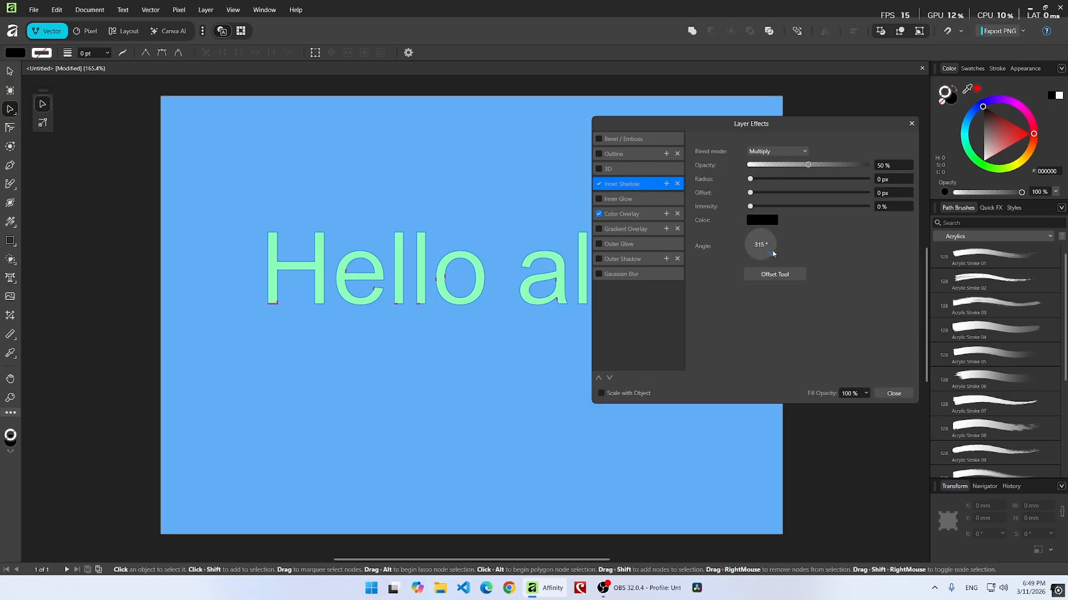
pyautogui.moveTo(750, 179); pyautogui.dragTo(602, 187)
pyautogui.click(599, 184)
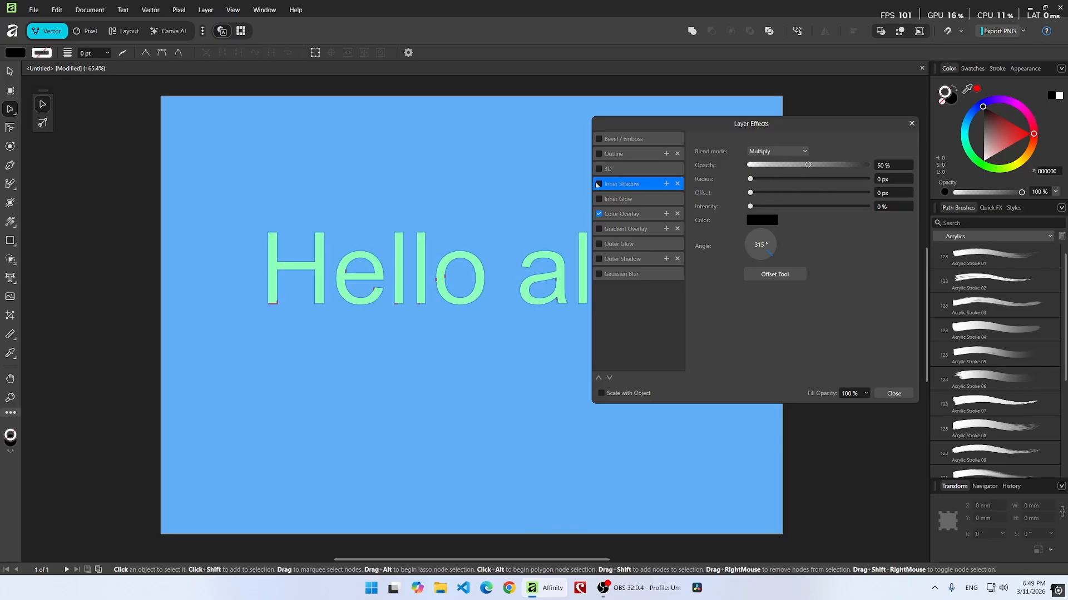
# Enable Bevel/Emboss on the text with radius 13.6 px, soften 8.1 px, azimuth -16.1° and elevation 0°.
pyautogui.click(599, 139)
pyautogui.click(640, 139)
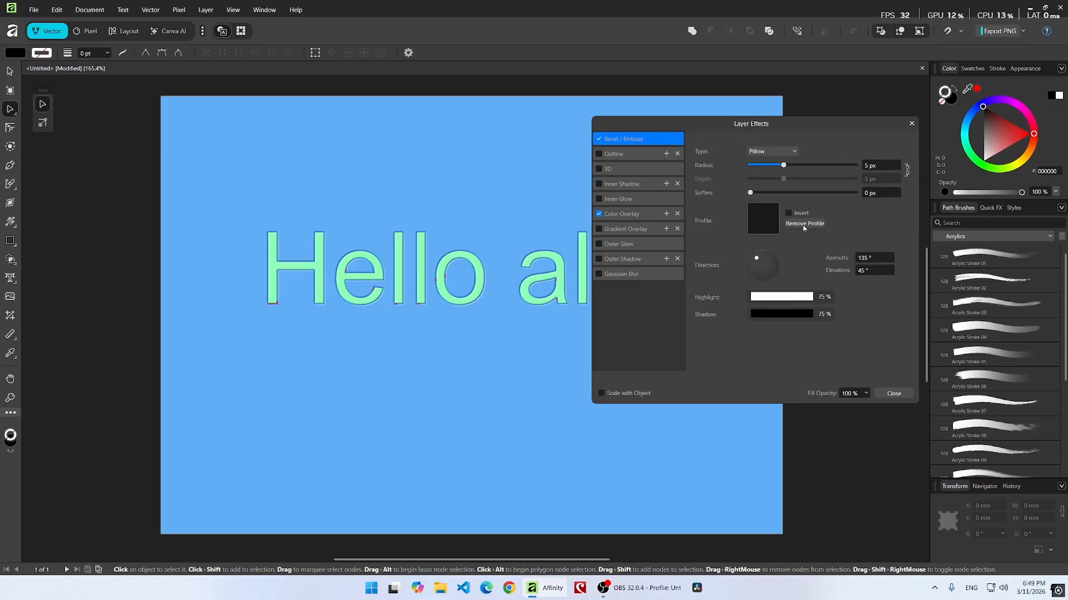
pyautogui.moveTo(756, 258)
pyautogui.mouseDown()
pyautogui.moveTo(779, 275)
pyautogui.moveTo(770, 290)
pyautogui.moveTo(787, 274)
pyautogui.mouseUp()
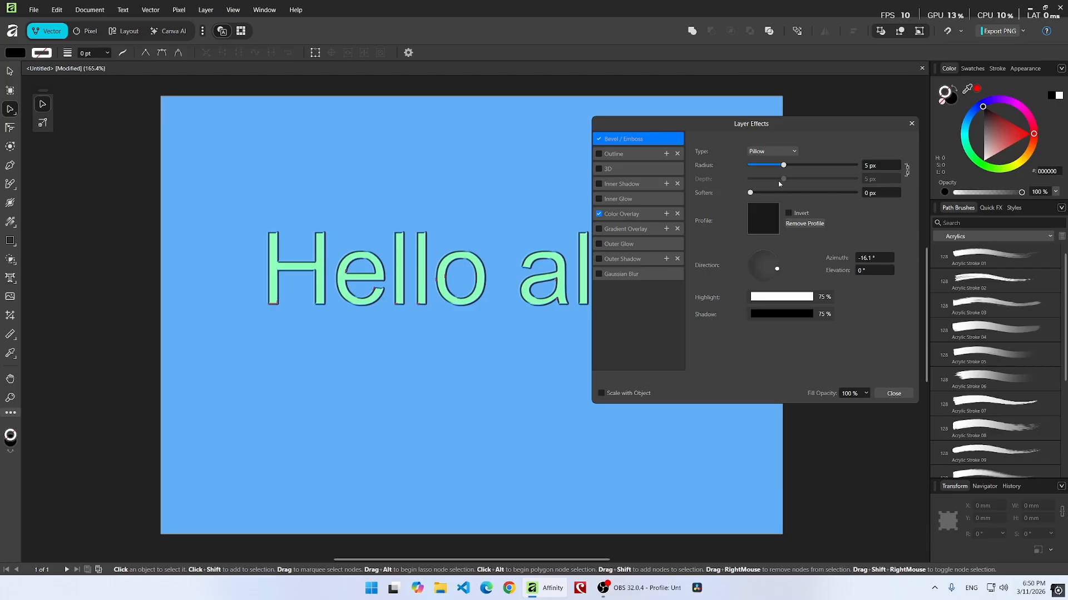
pyautogui.moveTo(790, 165)
pyautogui.mouseDown()
pyautogui.moveTo(825, 167)
pyautogui.moveTo(800, 169)
pyautogui.mouseUp()
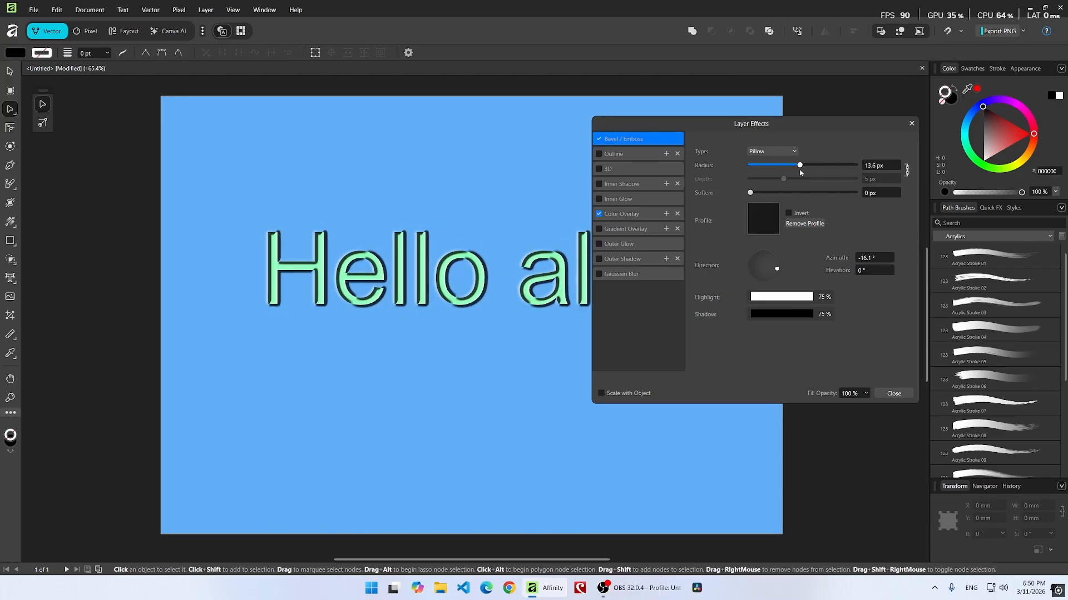
pyautogui.moveTo(750, 193); pyautogui.dragTo(793, 191)
pyautogui.moveTo(754, 125); pyautogui.dragTo(859, 123)
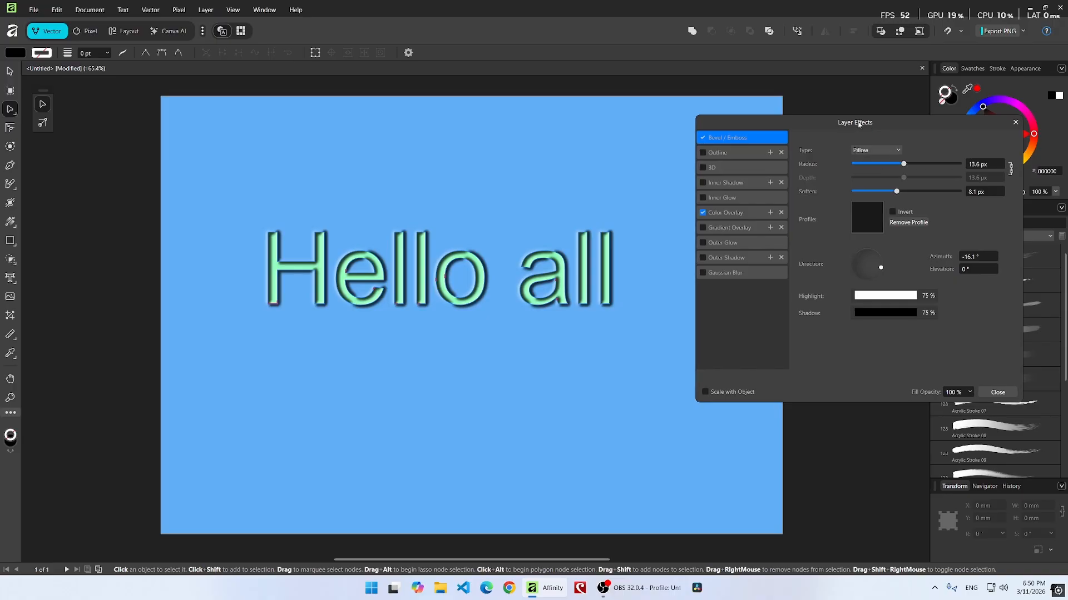
# Enable Gradient Overlay and set the gradient's start stop color to a pale blue.
pyautogui.click(702, 228)
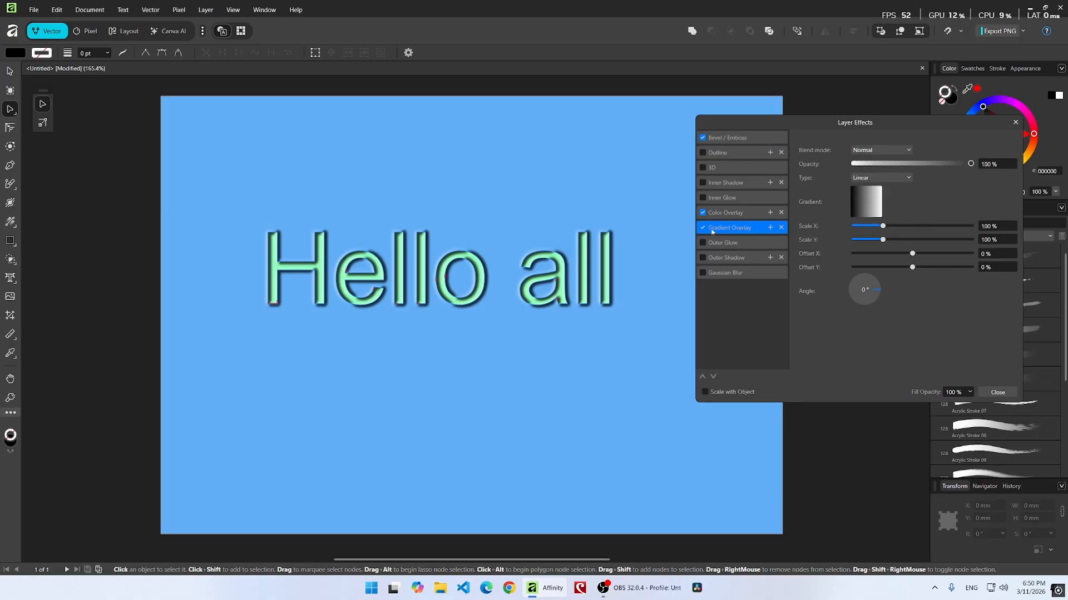
pyautogui.click(858, 203)
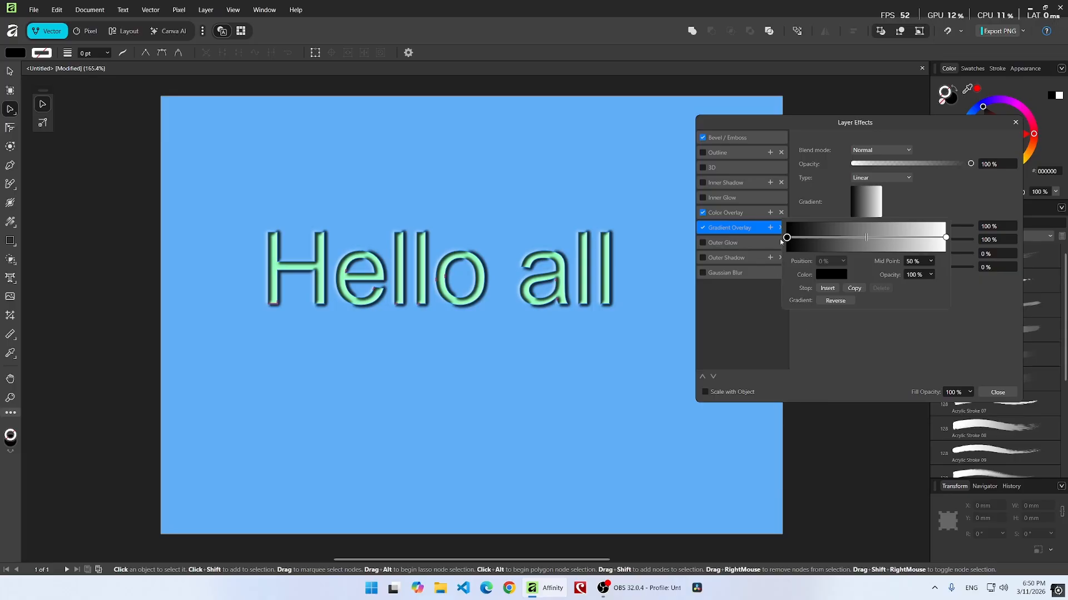
pyautogui.click(828, 276)
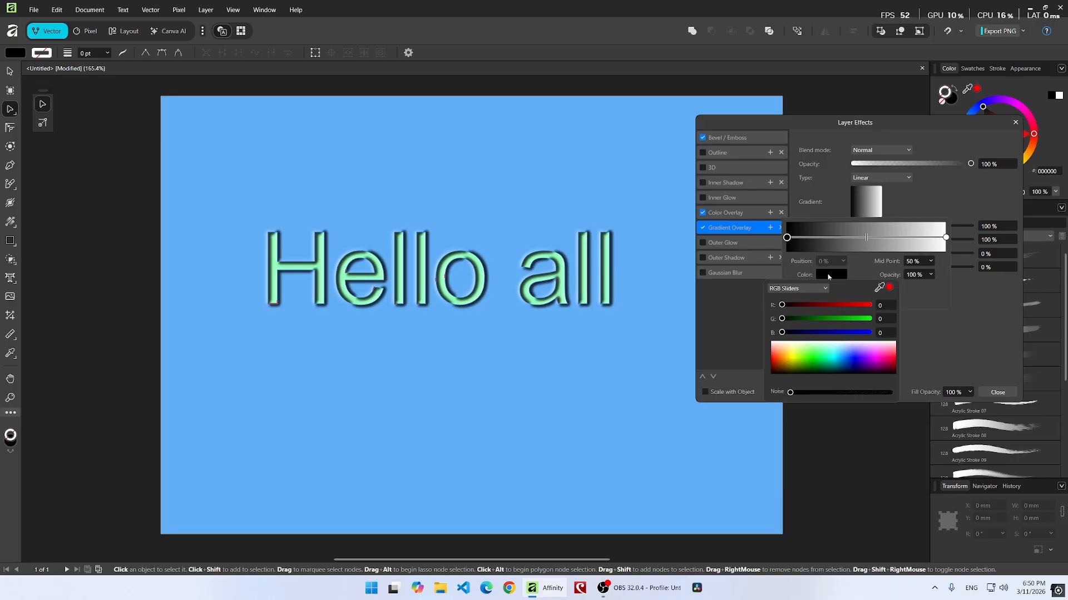
pyautogui.moveTo(845, 354)
pyautogui.mouseDown()
pyautogui.moveTo(859, 349)
pyautogui.moveTo(797, 353)
pyautogui.moveTo(849, 347)
pyautogui.mouseUp()
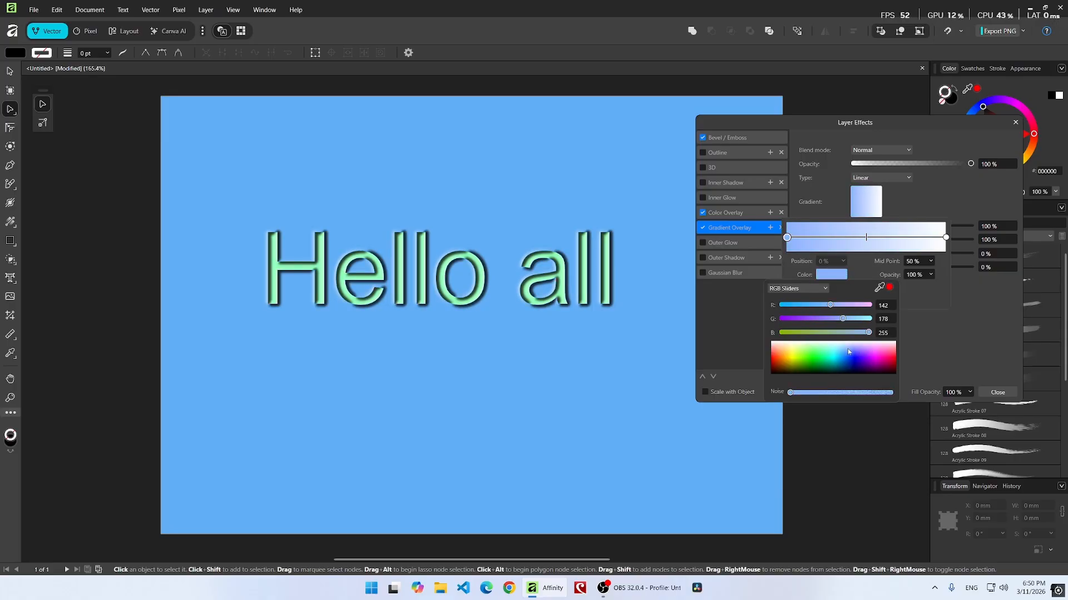
# Turn off the Bevel/Emboss and Color Overlay effects on the text.
pyautogui.click(703, 138)
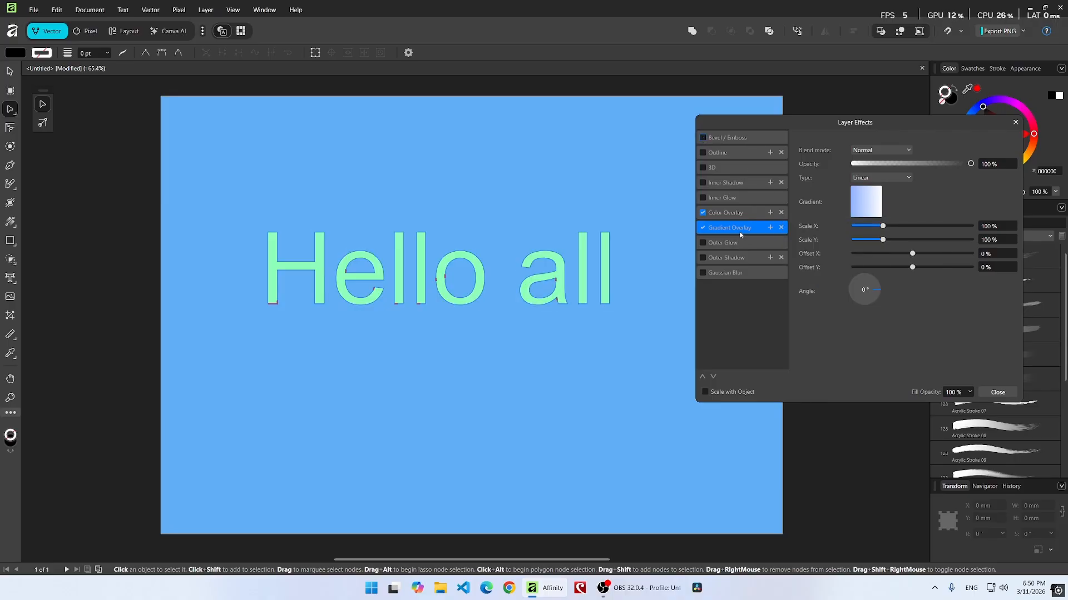
pyautogui.click(702, 213)
pyautogui.click(702, 213)
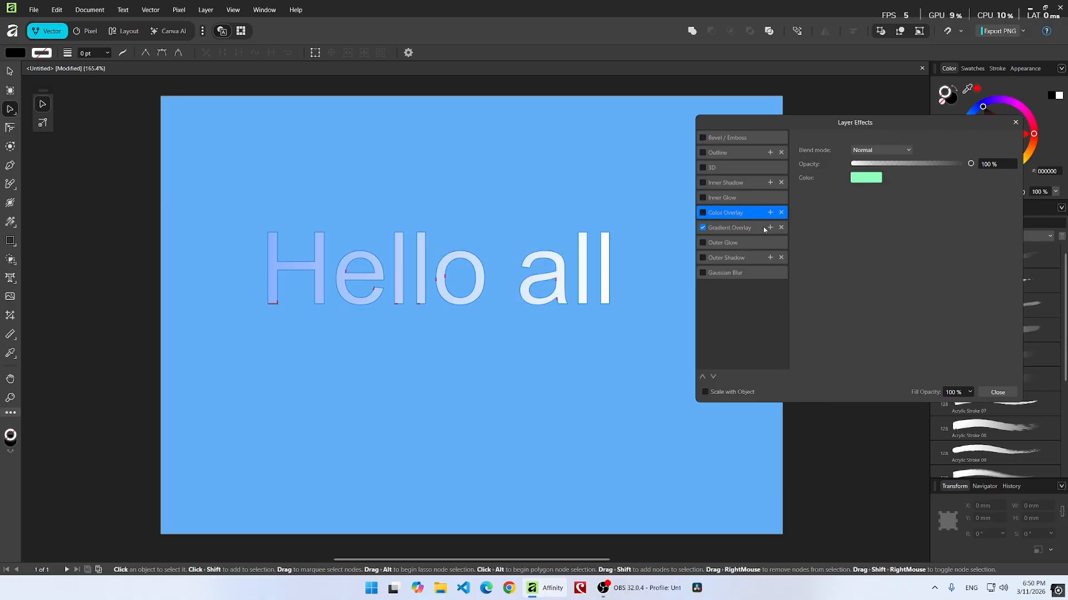
pyautogui.click(736, 228)
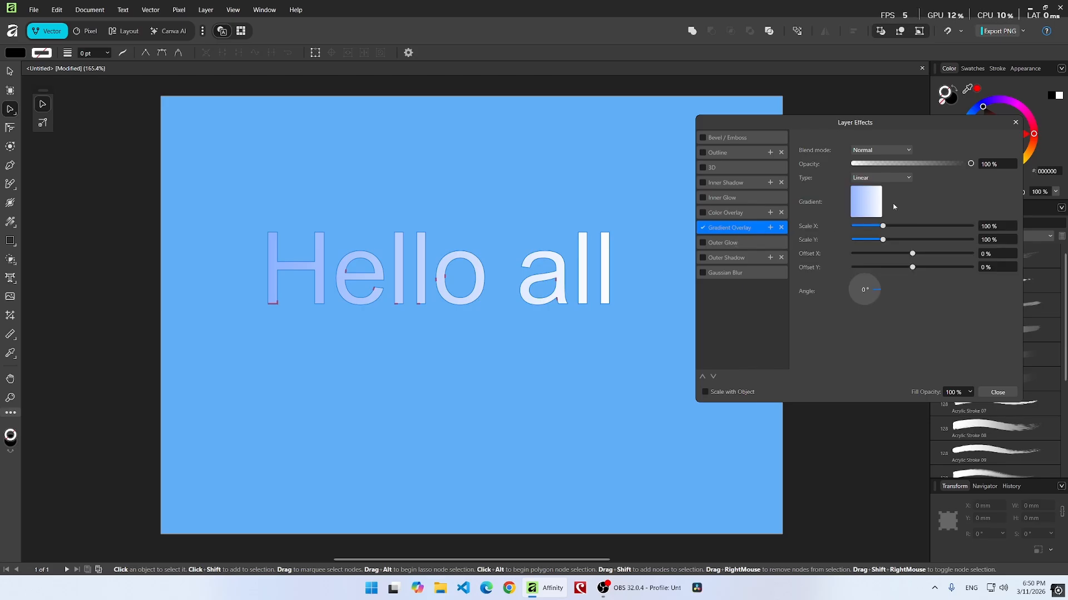
pyautogui.click(706, 138)
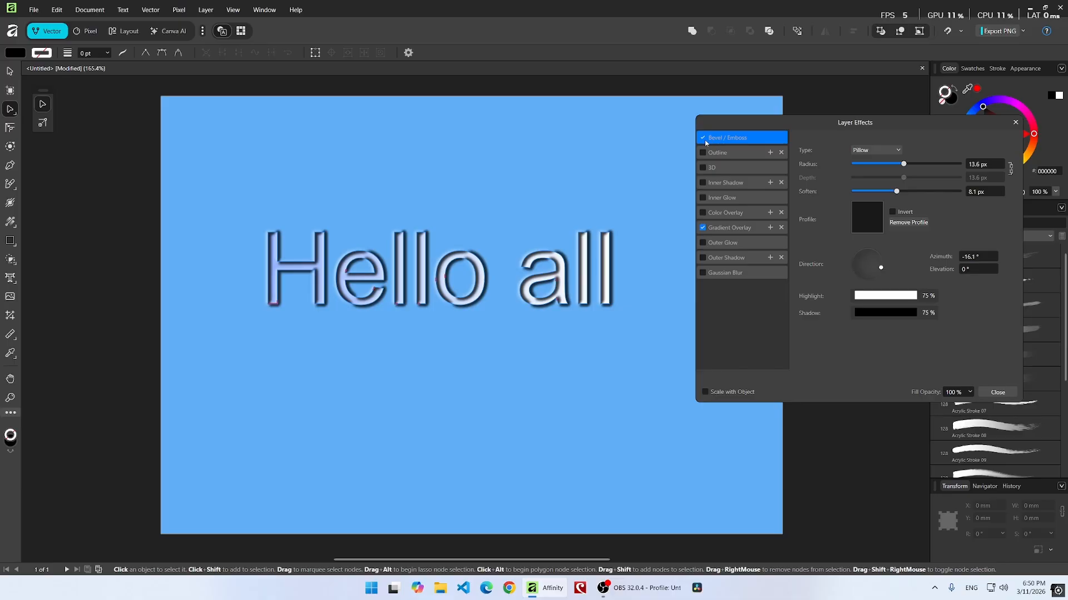
pyautogui.click(703, 138)
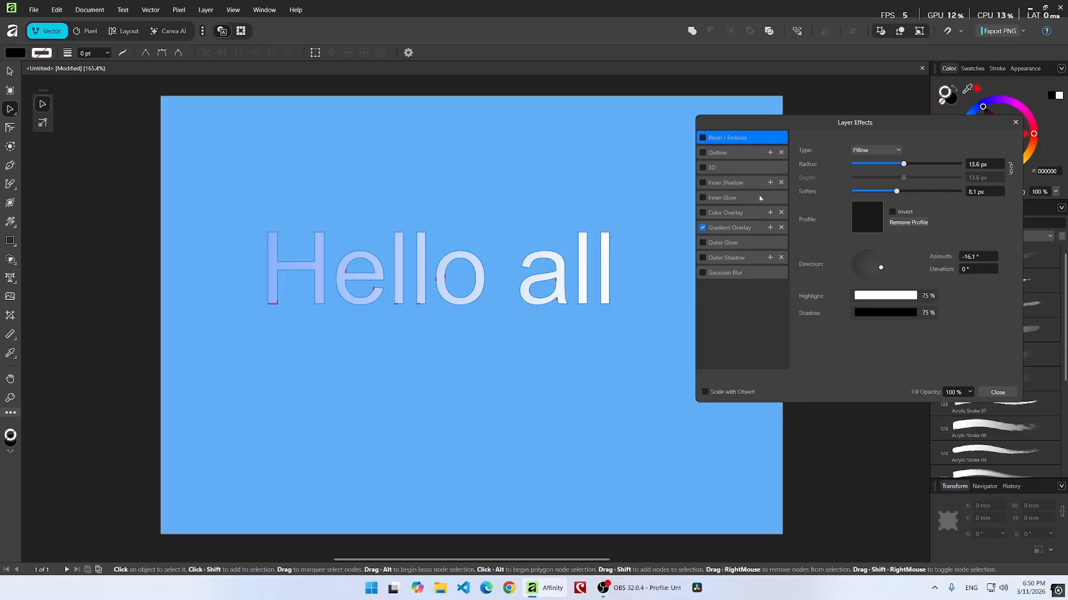
# Add a gradient stop at 28% in the Gradient Overlay and color it cyan, RGB 85, 255, 231.
pyautogui.click(737, 228)
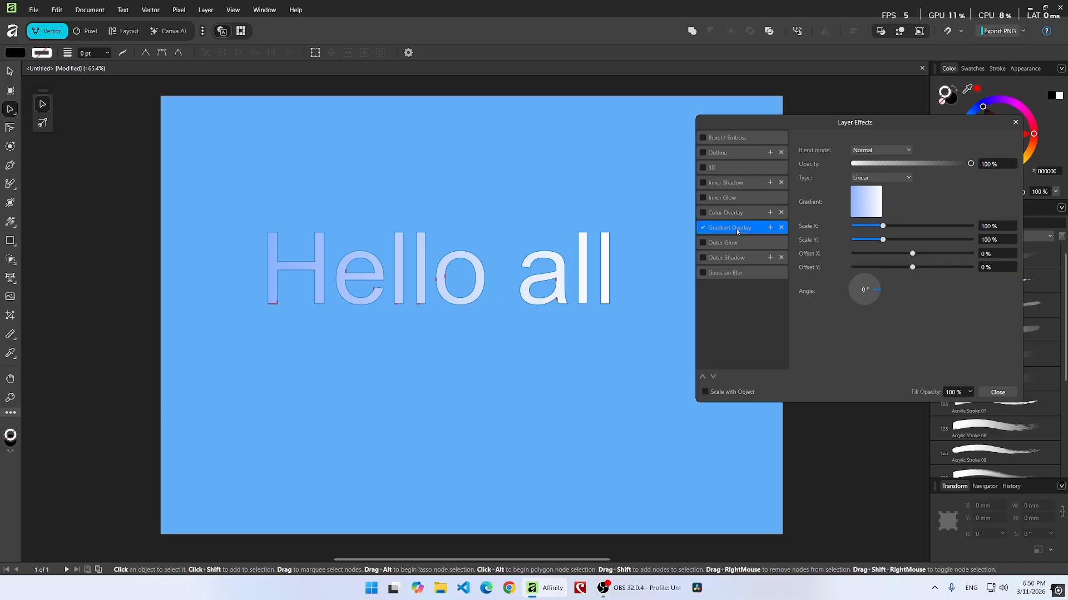
pyautogui.click(866, 205)
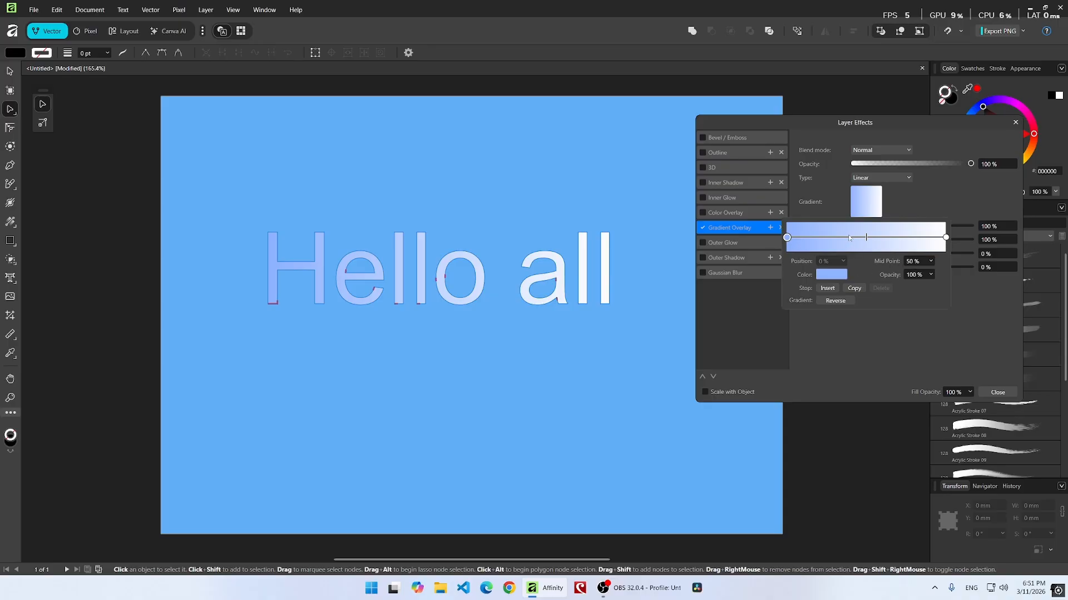
pyautogui.click(832, 239)
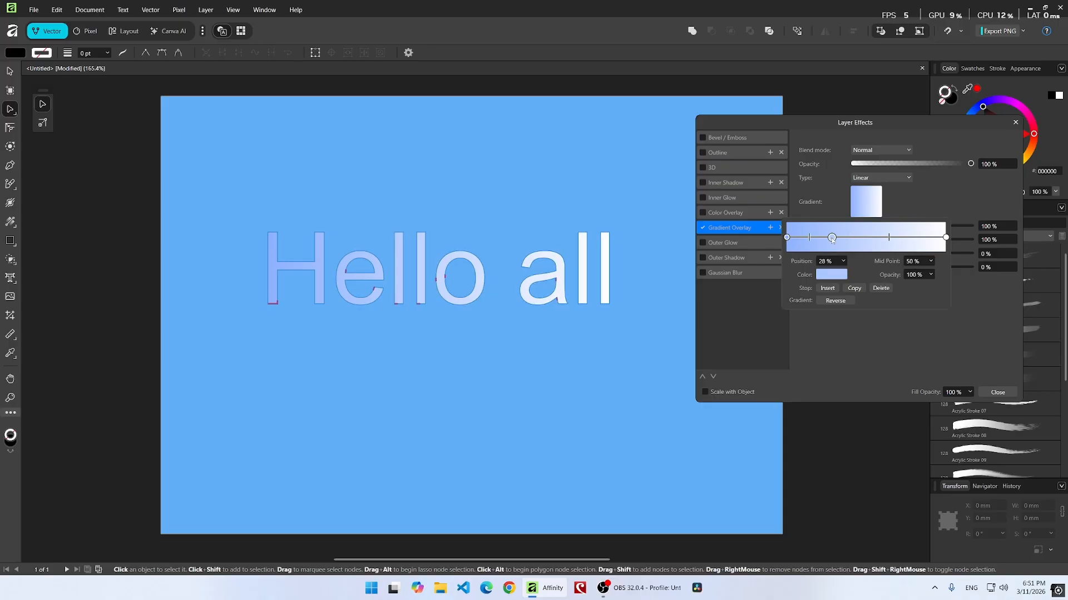
pyautogui.click(828, 275)
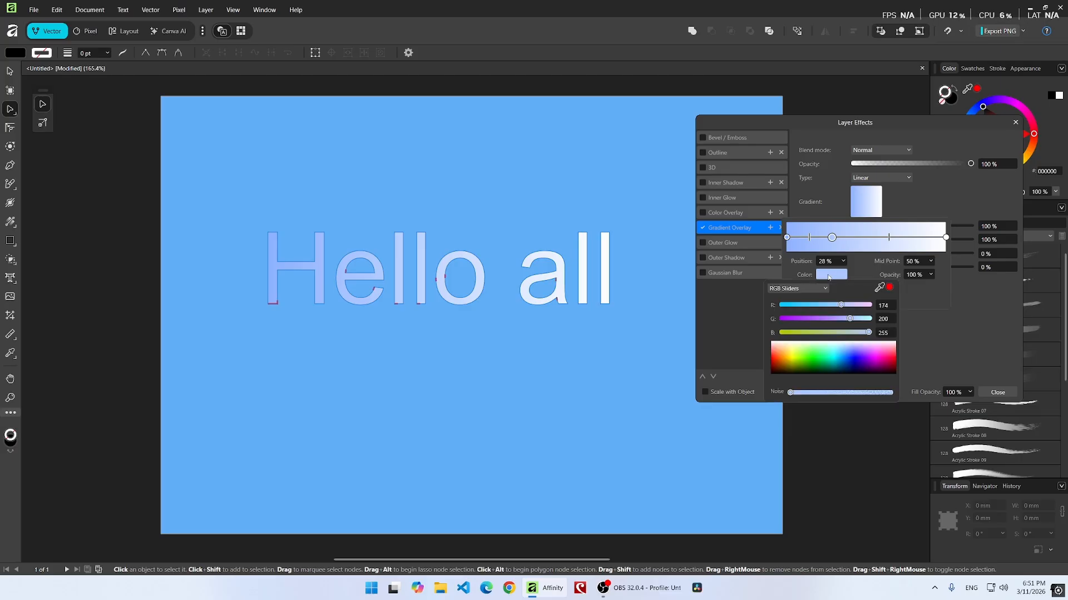
pyautogui.moveTo(822, 368)
pyautogui.mouseDown()
pyautogui.moveTo(829, 348)
pyautogui.moveTo(831, 356)
pyautogui.mouseUp()
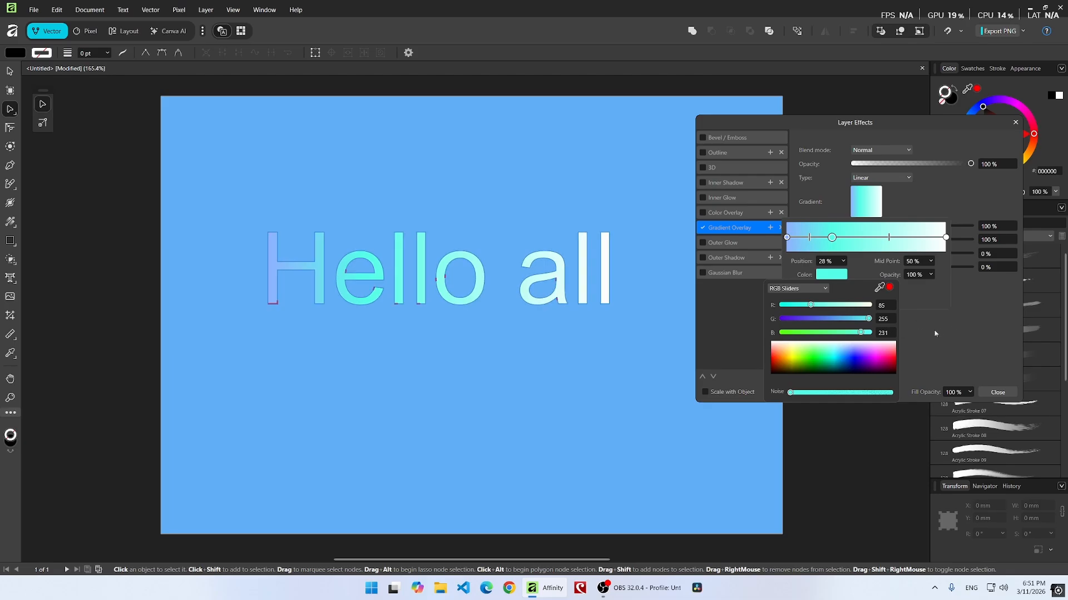
pyautogui.click(941, 311)
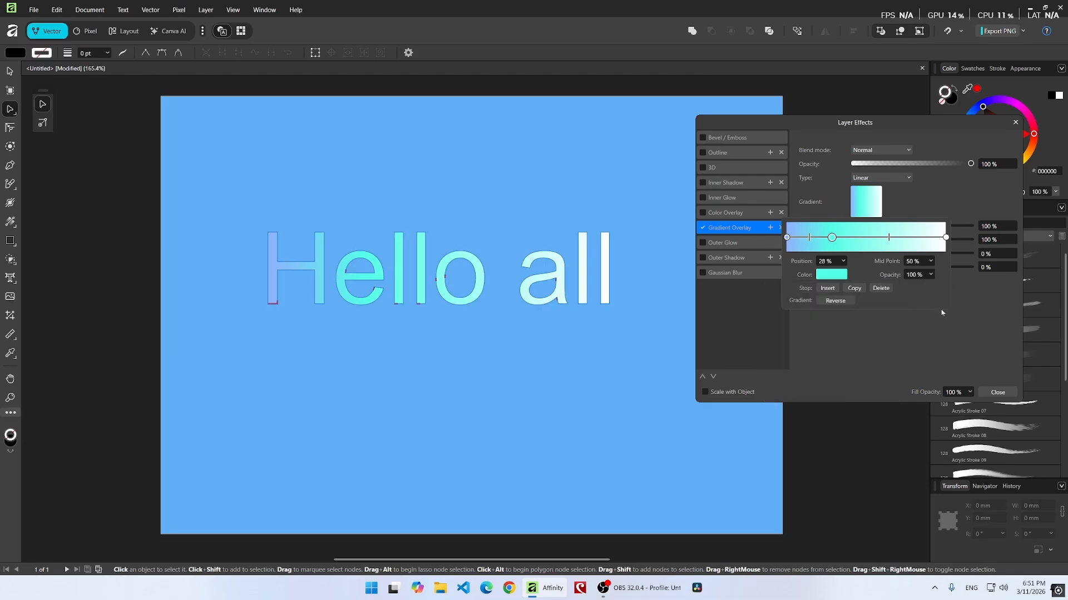
pyautogui.click(863, 351)
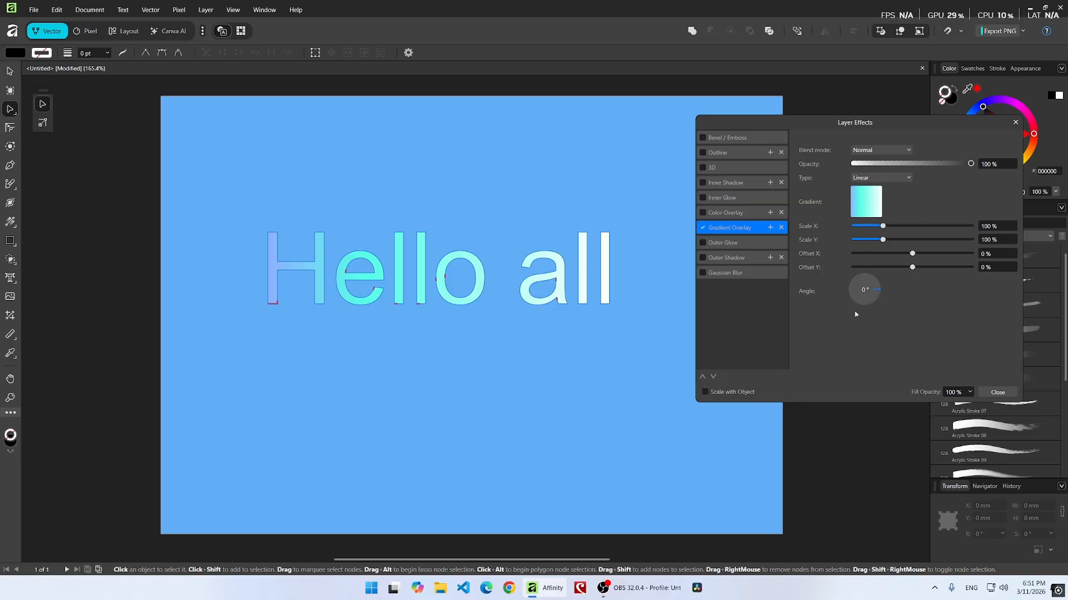
# Enable the Outer Shadow effect with Multiply blend mode and set its angle to 0°.
pyautogui.click(703, 258)
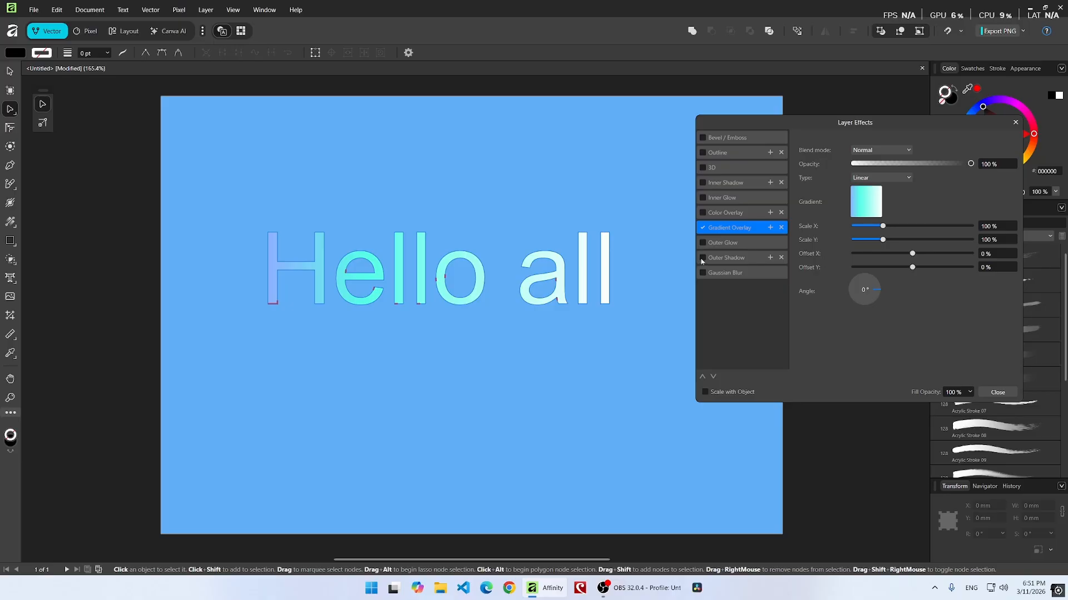
pyautogui.click(714, 260)
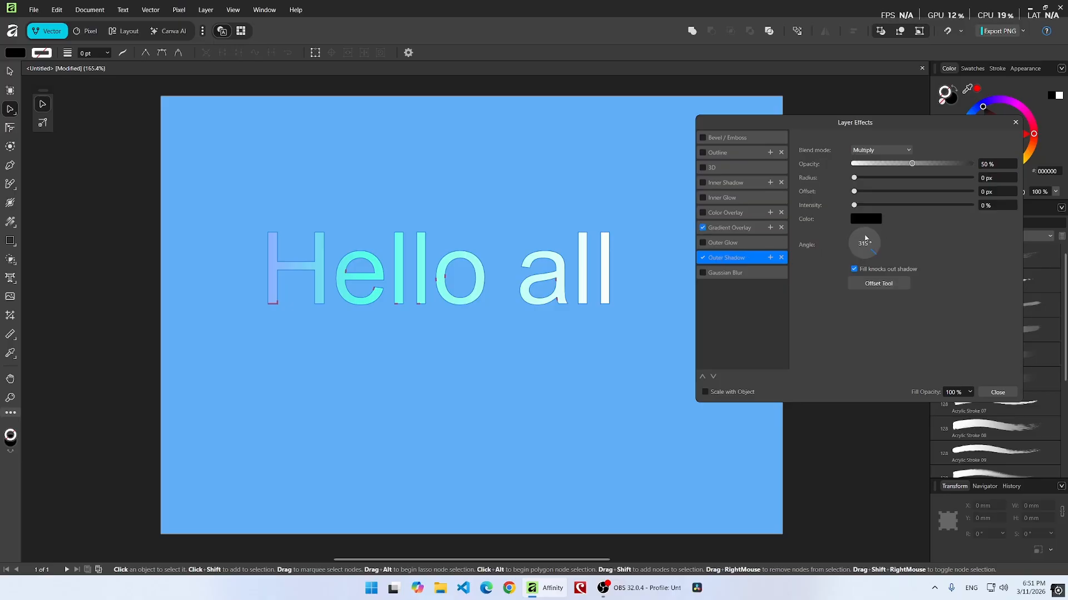
pyautogui.moveTo(879, 248); pyautogui.dragTo(871, 248)
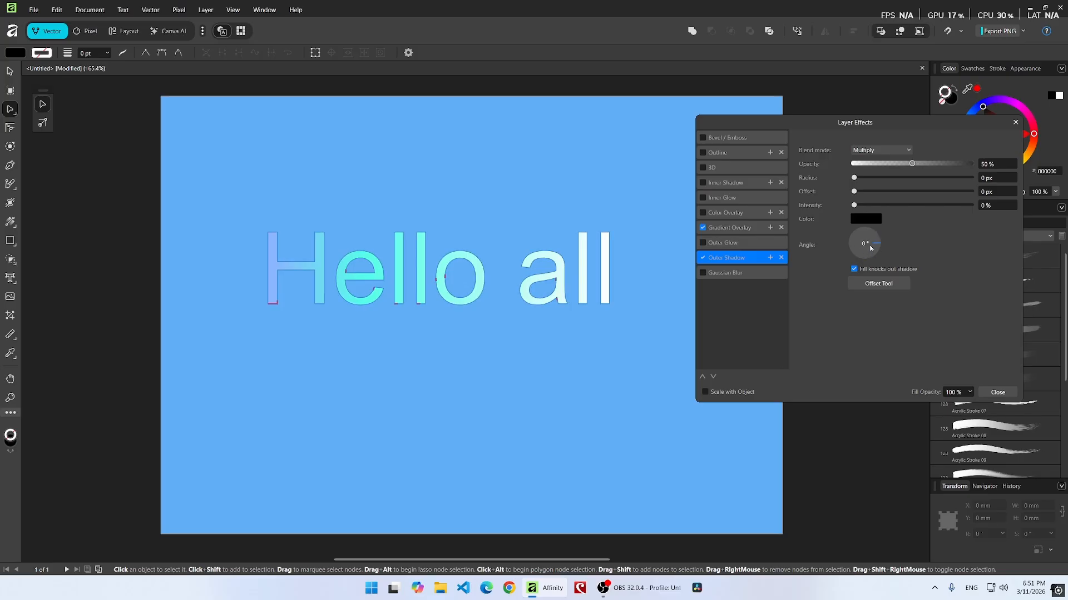
pyautogui.click(880, 151)
pyautogui.click(836, 141)
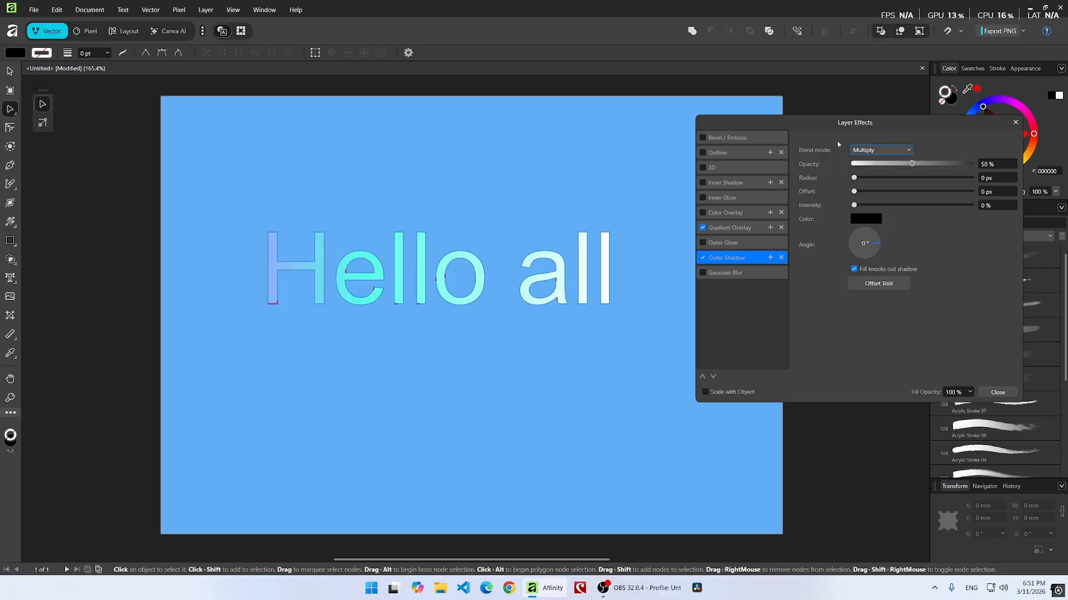
# Set the outer shadow color to red, radius 45.2 px, offset 43.6 px, intensity 54%, and close Layer Effects.
pyautogui.click(867, 222)
pyautogui.moveTo(835, 298); pyautogui.dragTo(807, 300)
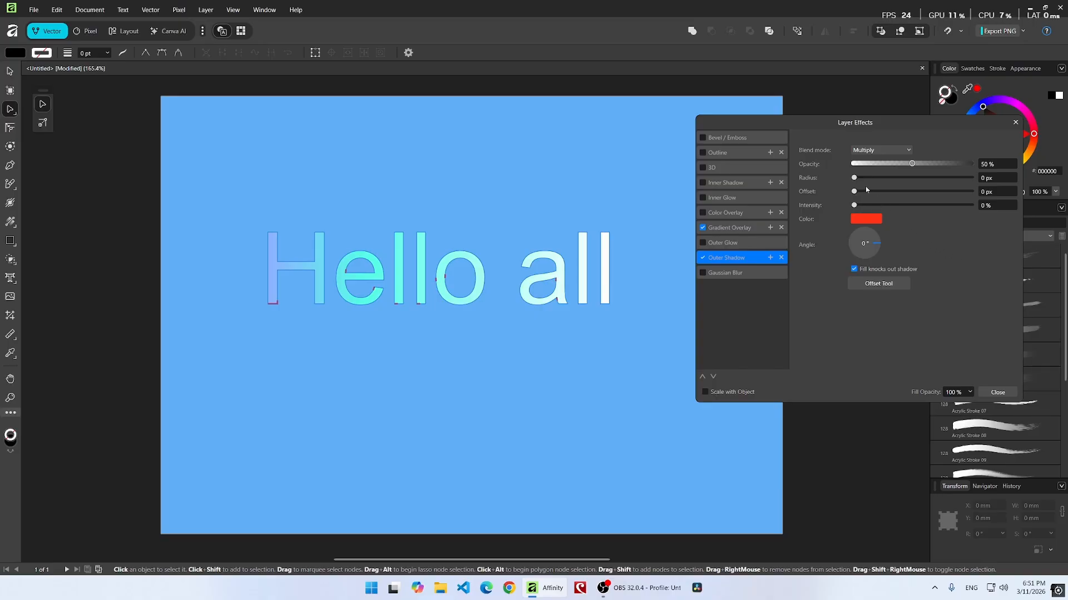
pyautogui.moveTo(854, 178); pyautogui.dragTo(951, 171)
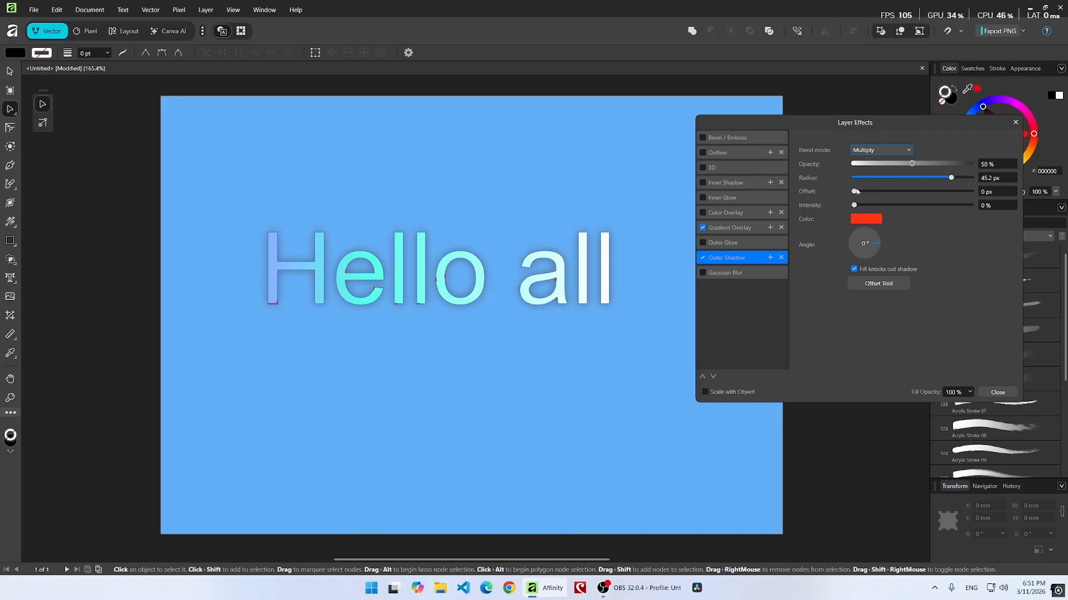
pyautogui.moveTo(856, 191); pyautogui.dragTo(950, 191)
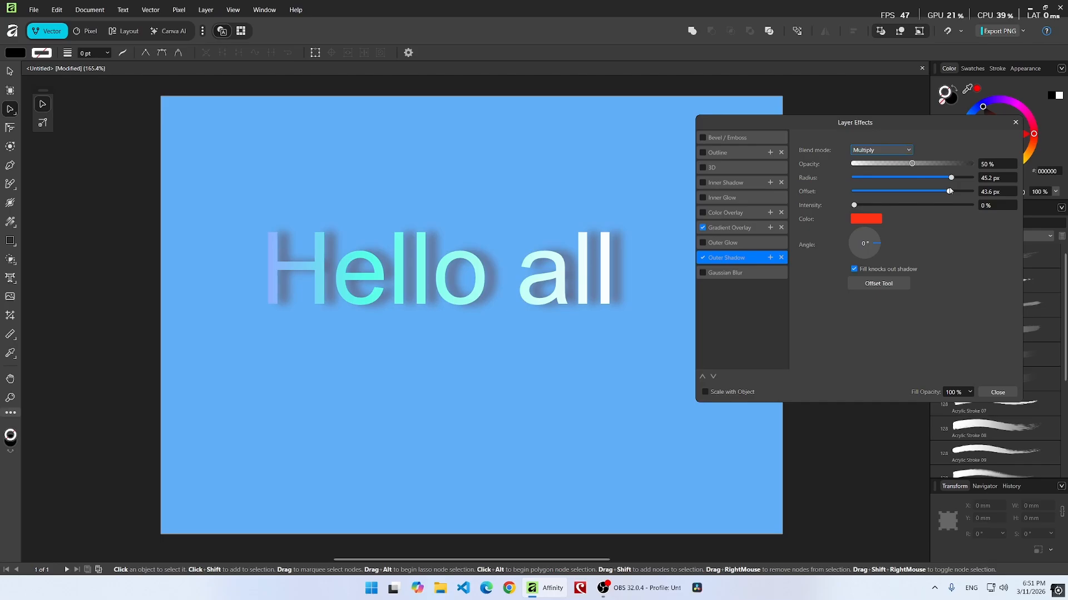
pyautogui.moveTo(854, 205); pyautogui.dragTo(917, 205)
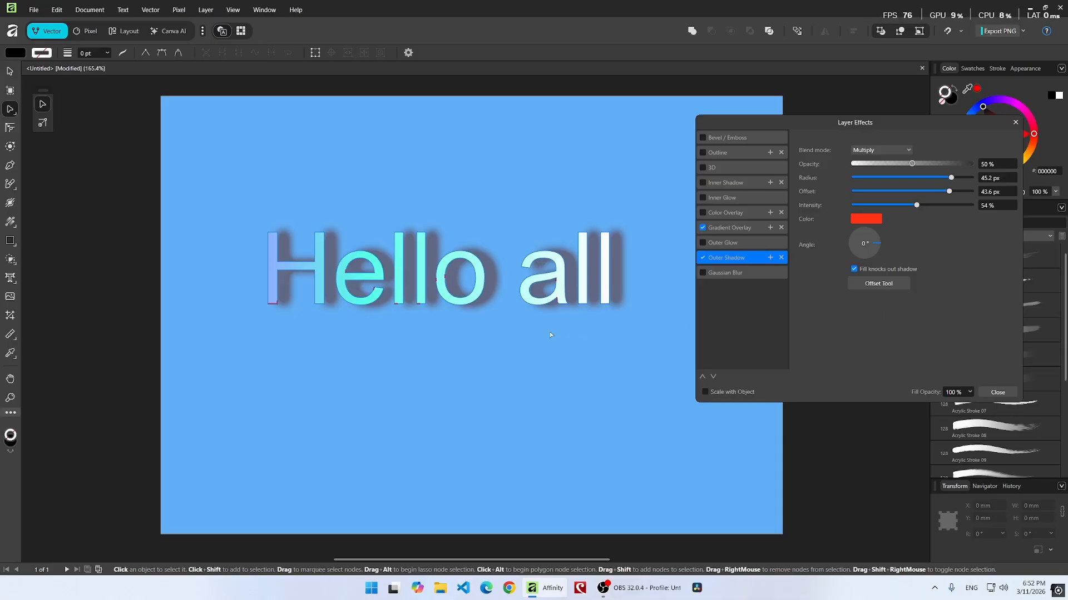
pyautogui.click(997, 393)
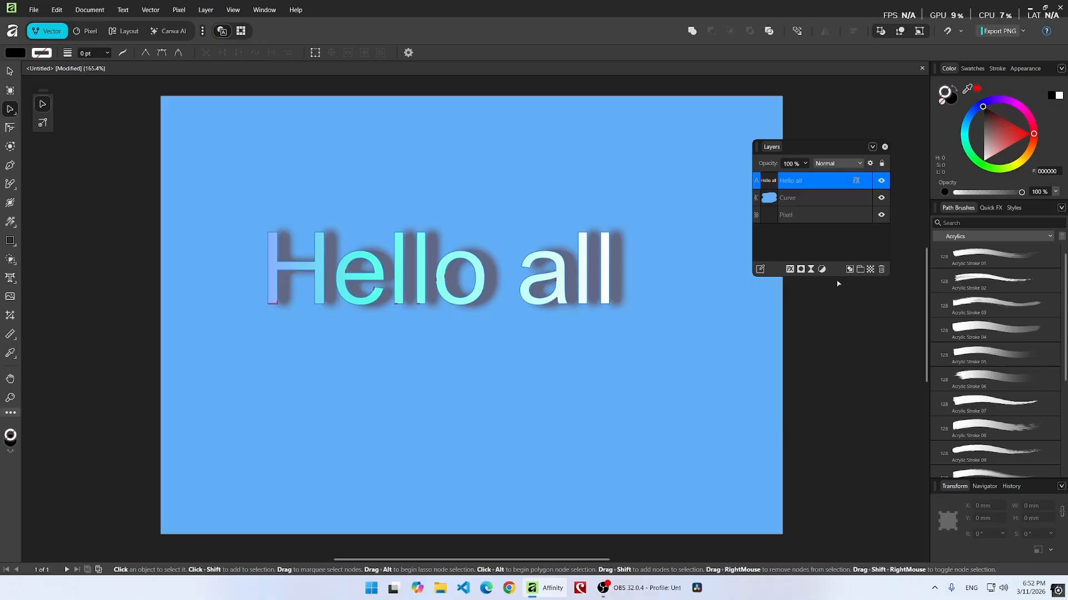
# Delete the Curve layer containing the blue painted background strokes.
pyautogui.click(791, 201)
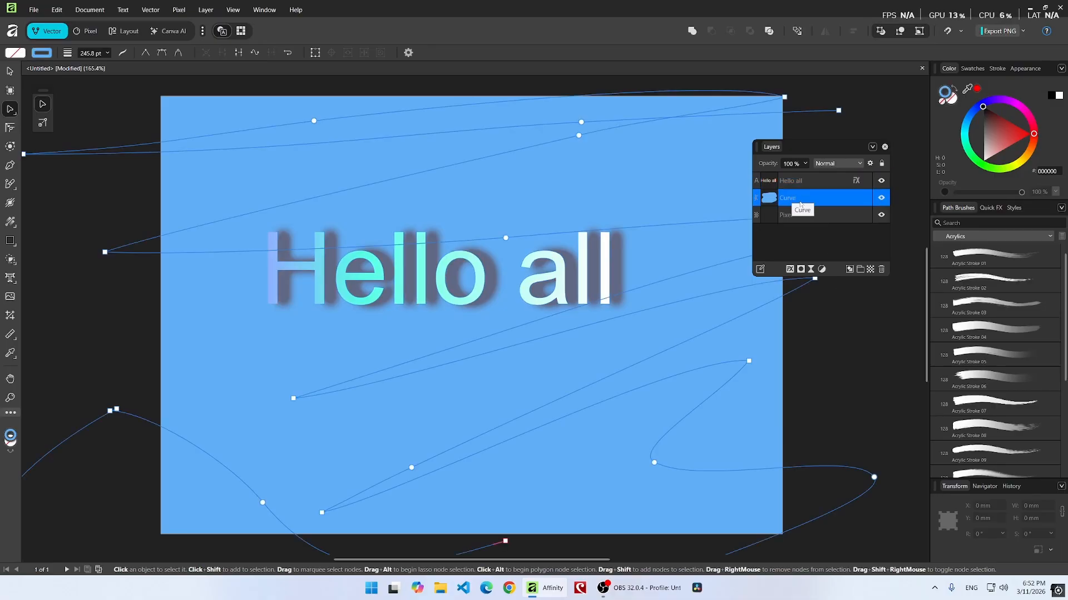
pyautogui.doubleClick(806, 198)
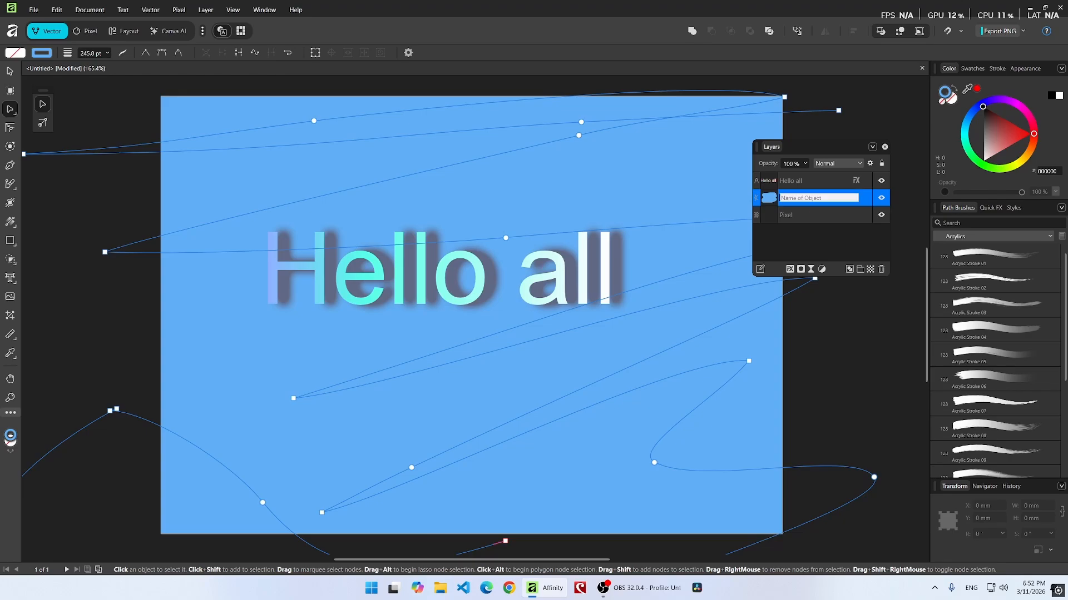
pyautogui.press('Escape')
pyautogui.click(790, 205)
pyautogui.press('Delete')
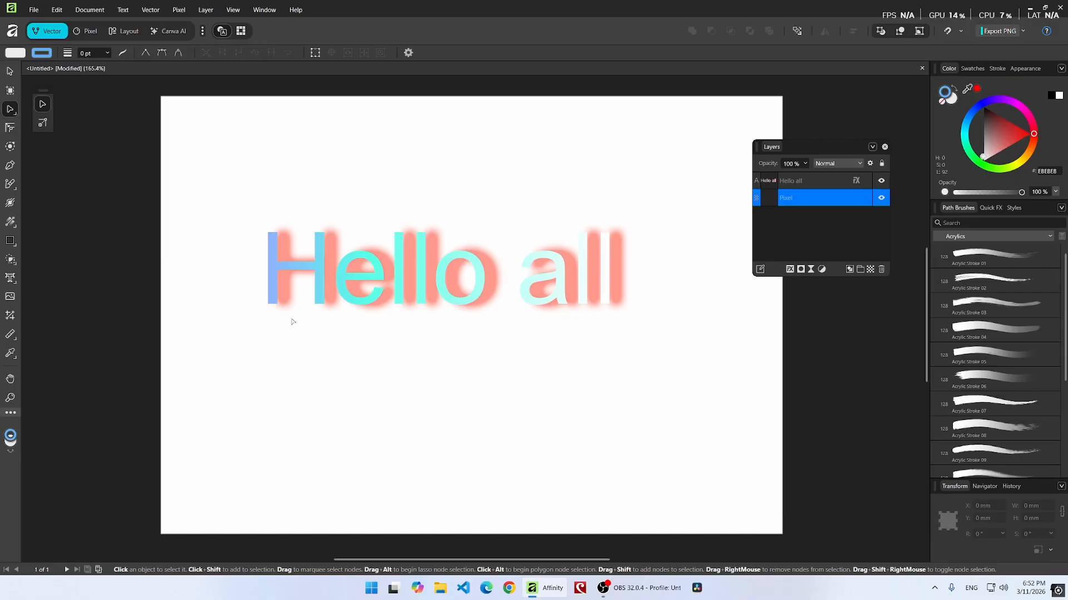
# Repaint the whole canvas background with a brush stroke in dark navy, hex 011A31.
pyautogui.press('b')
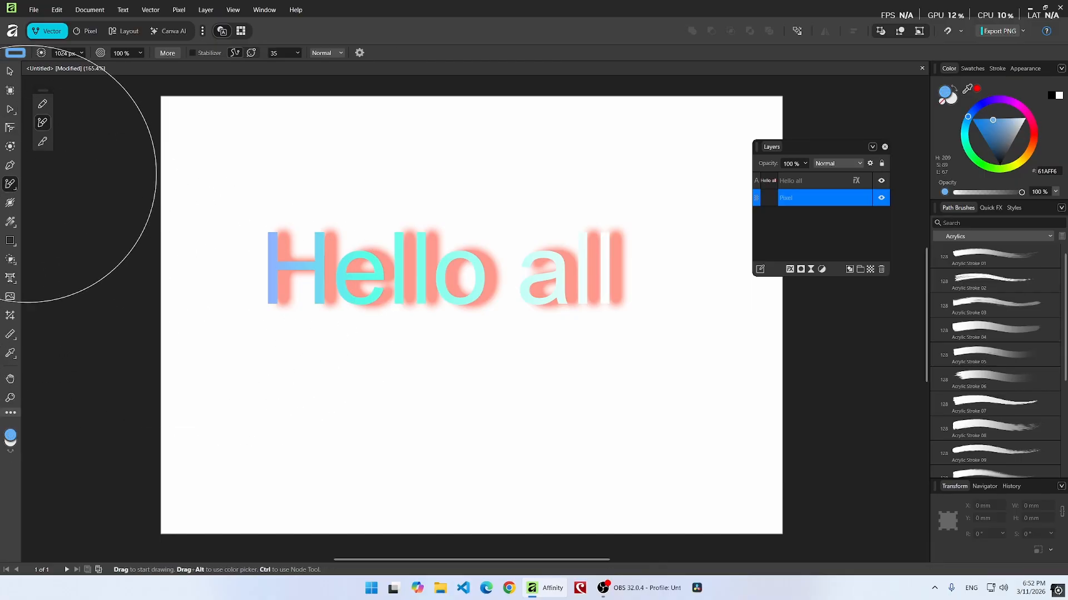
pyautogui.doubleClick(10, 436)
pyautogui.click(491, 311)
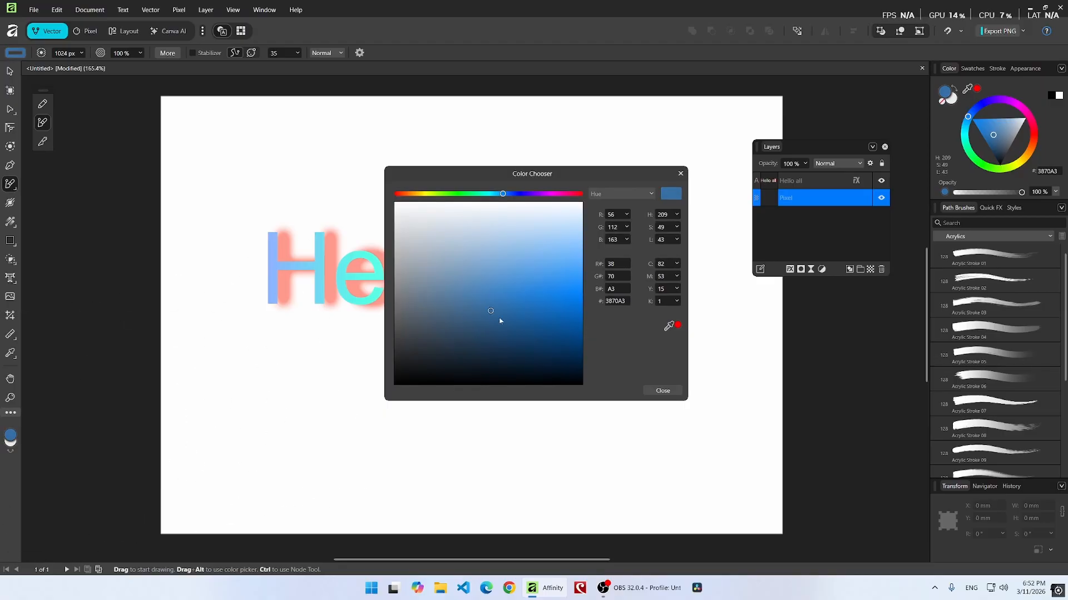
pyautogui.moveTo(500, 321); pyautogui.dragTo(575, 371)
pyautogui.click(652, 391)
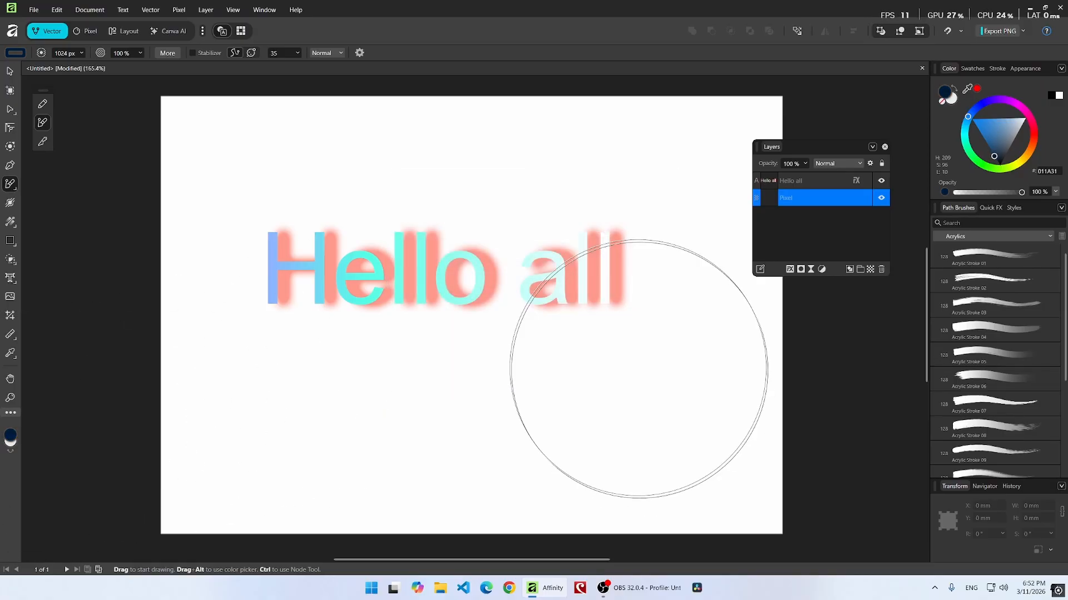
pyautogui.moveTo(157, 167)
pyautogui.mouseDown()
pyautogui.moveTo(3, 400)
pyautogui.moveTo(1001, 345)
pyautogui.moveTo(1067, 503)
pyautogui.mouseUp()
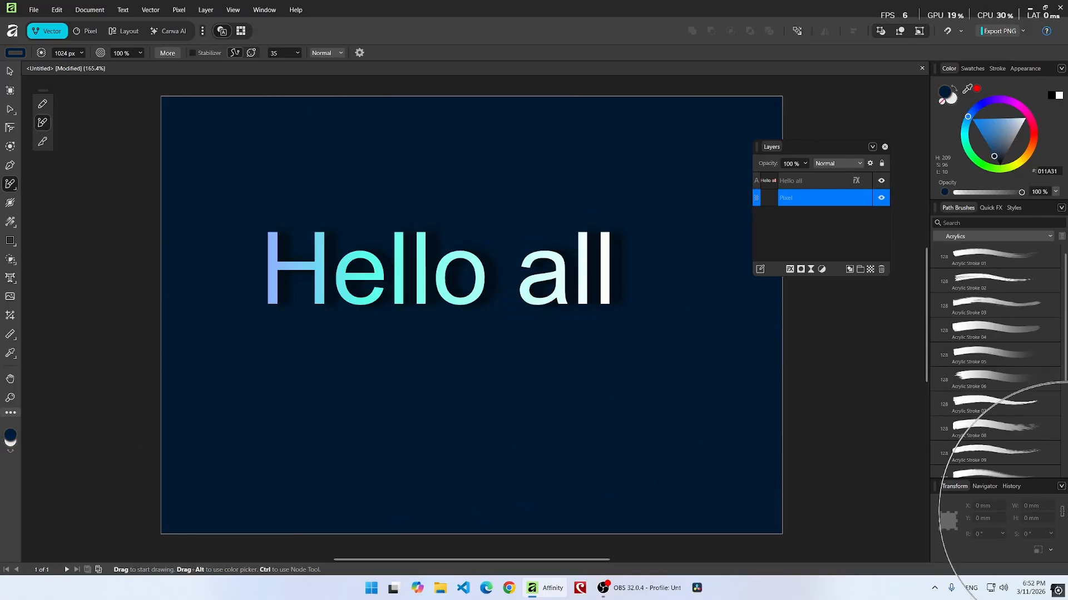
pyautogui.scroll(-1, 129, 333)
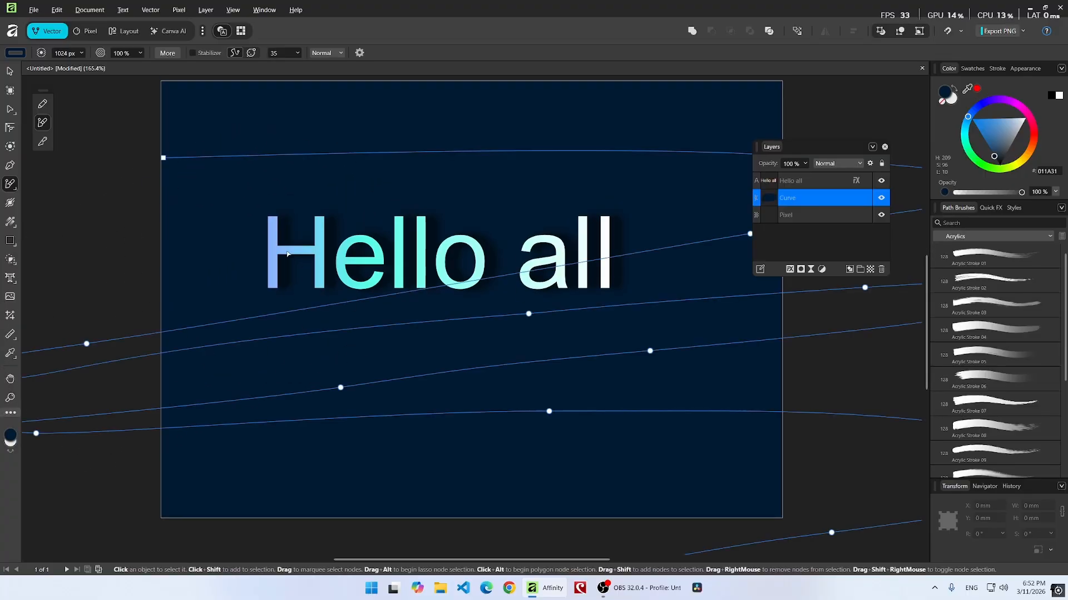
pyautogui.scroll(-1, 285, 251)
pyautogui.press('v')
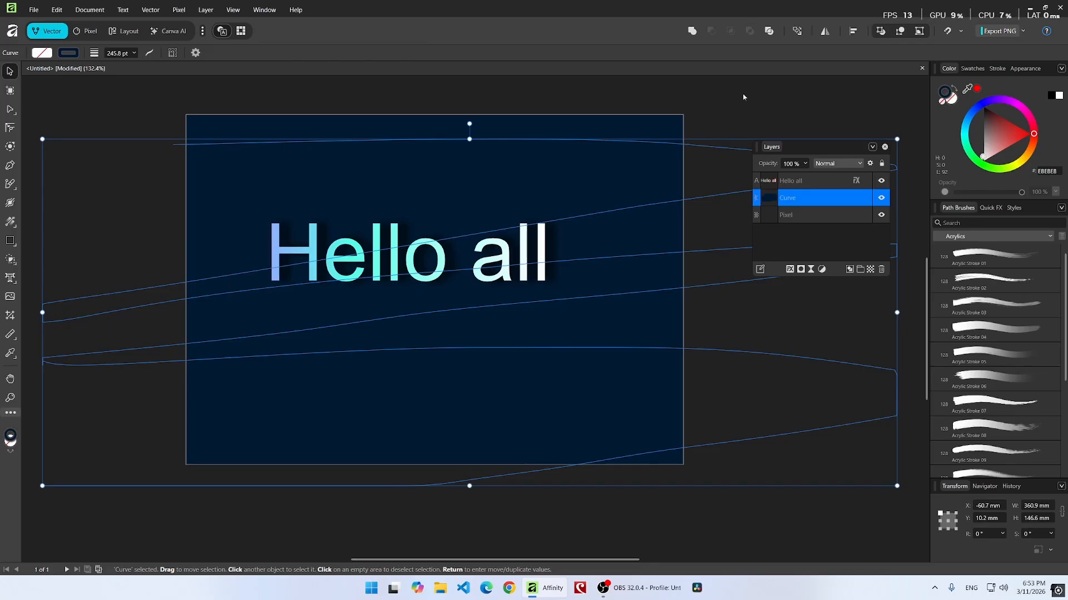
pyautogui.click(802, 230)
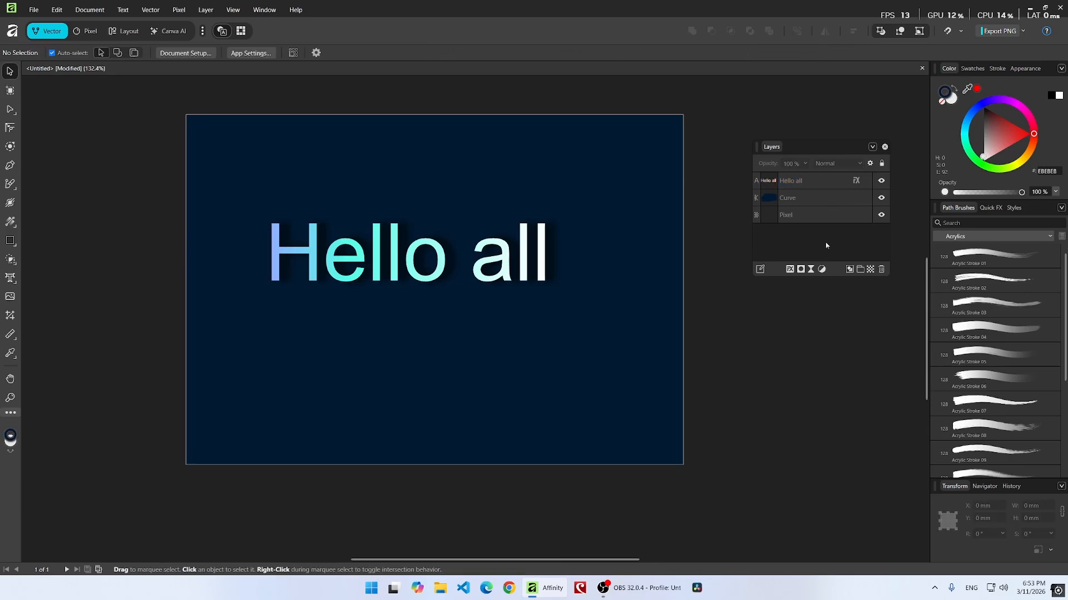